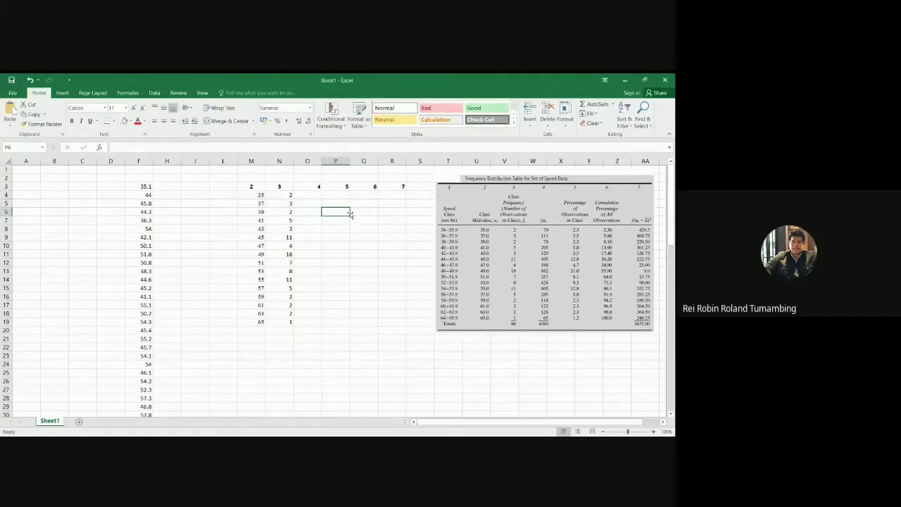
# Nudge the frequency distribution table picture slightly up and to the left
pyautogui.moveTo(517, 230); pyautogui.dragTo(512, 226)
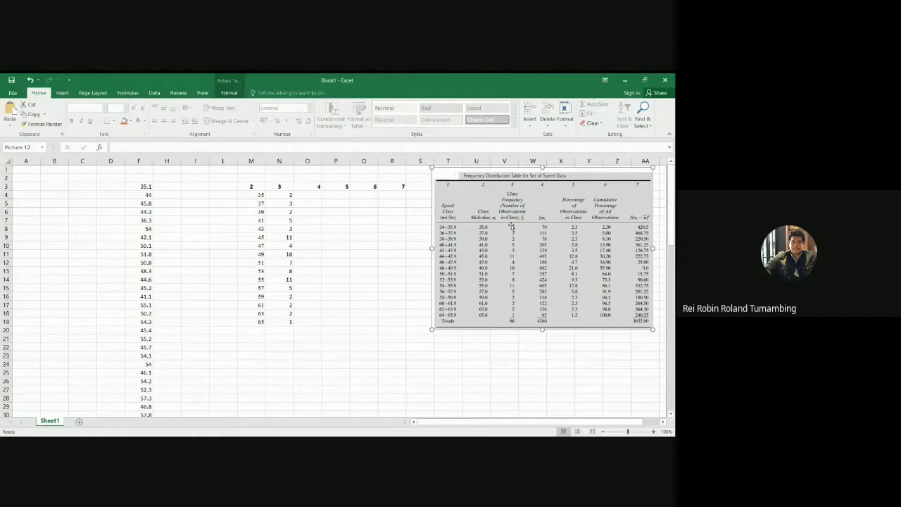
pyautogui.click(315, 236)
pyautogui.click(333, 195)
pyautogui.click(359, 246)
pyautogui.click(354, 295)
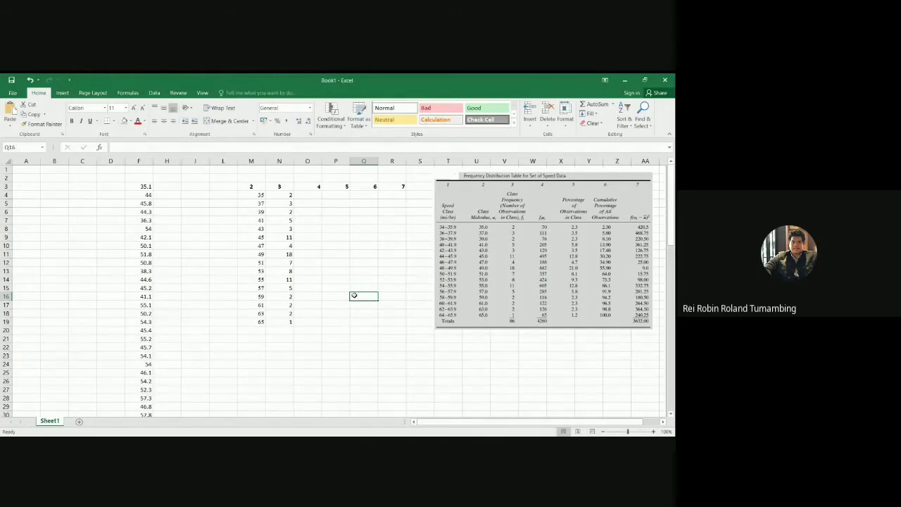
pyautogui.click(514, 248)
pyautogui.moveTo(513, 248); pyautogui.dragTo(507, 245)
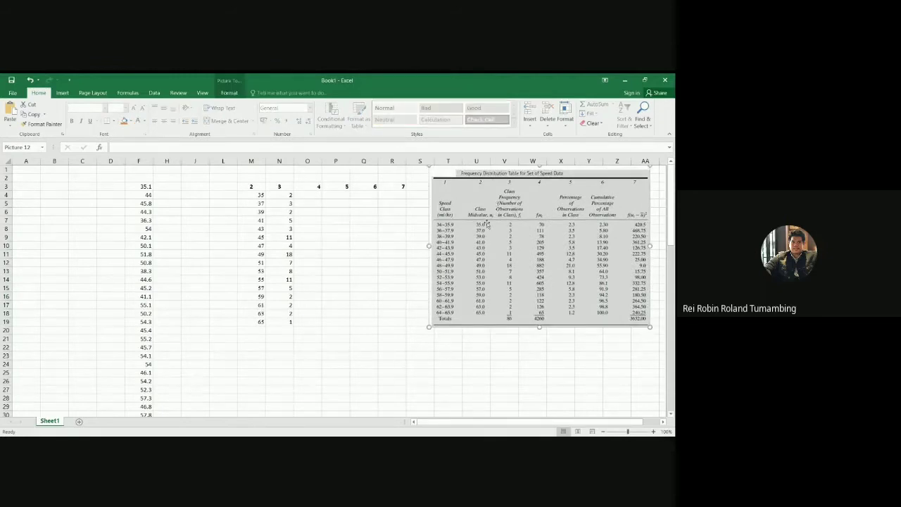
# Examine the column headings 2 to 7 and the list of speed values in column F
pyautogui.click(319, 194)
pyautogui.click(251, 187)
pyautogui.click(282, 187)
pyautogui.click(309, 188)
pyautogui.click(354, 186)
pyautogui.click(336, 187)
pyautogui.click(364, 186)
pyautogui.click(393, 187)
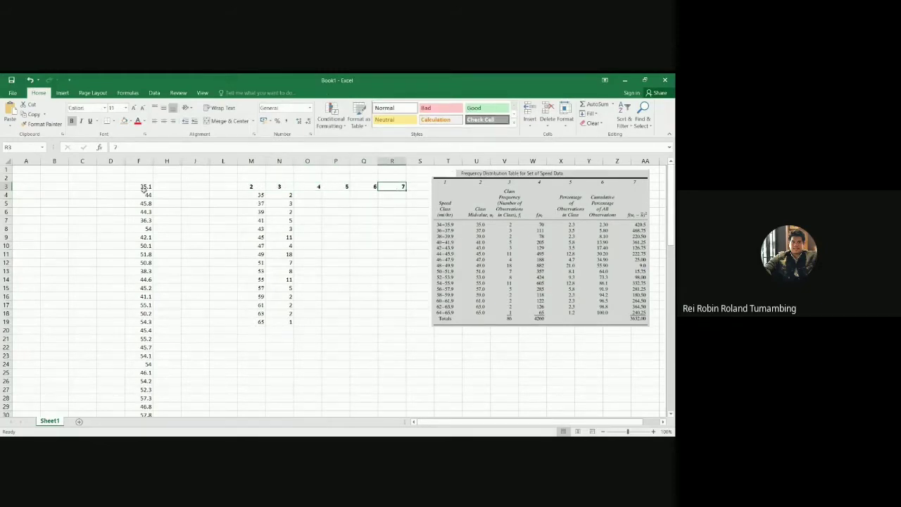
pyautogui.moveTo(144, 187); pyautogui.dragTo(148, 399)
pyautogui.scroll(20, 281, 346)
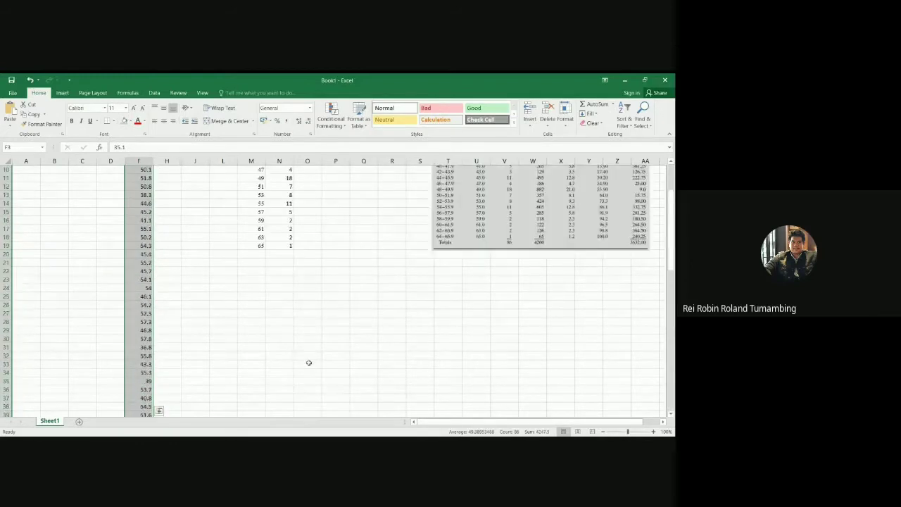
# Calculate column 4 with =N4*M4 in O4, copy it through O19, and total the column in O20
pyautogui.click(312, 259)
pyautogui.click(317, 198)
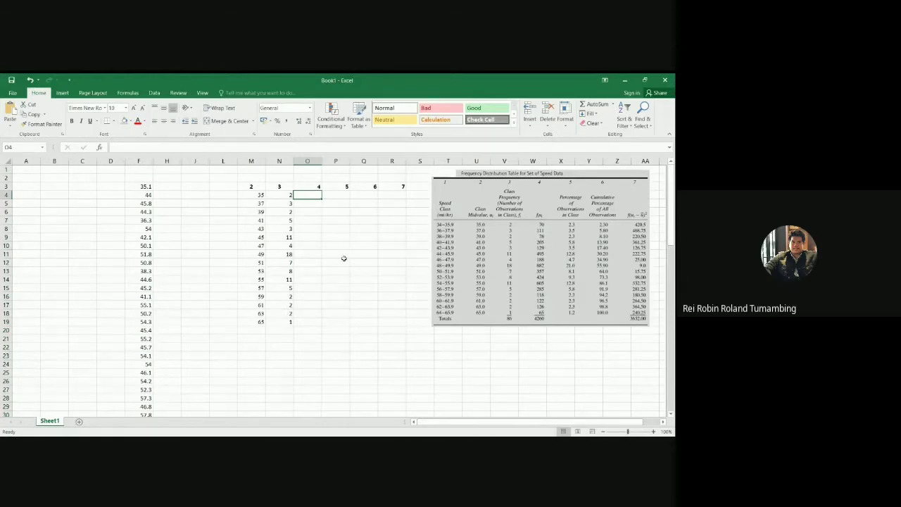
pyautogui.write('=')
pyautogui.click(284, 196)
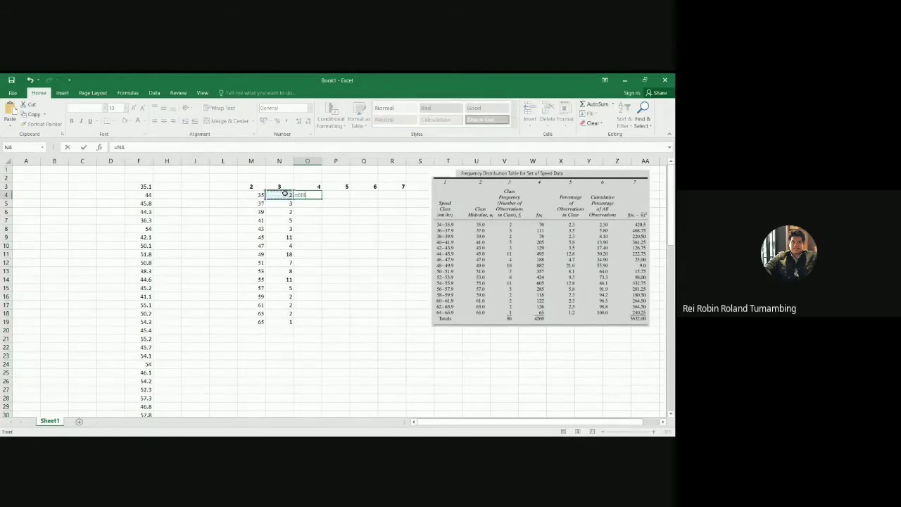
pyautogui.write('*')
pyautogui.click(260, 195)
pyautogui.press('Return')
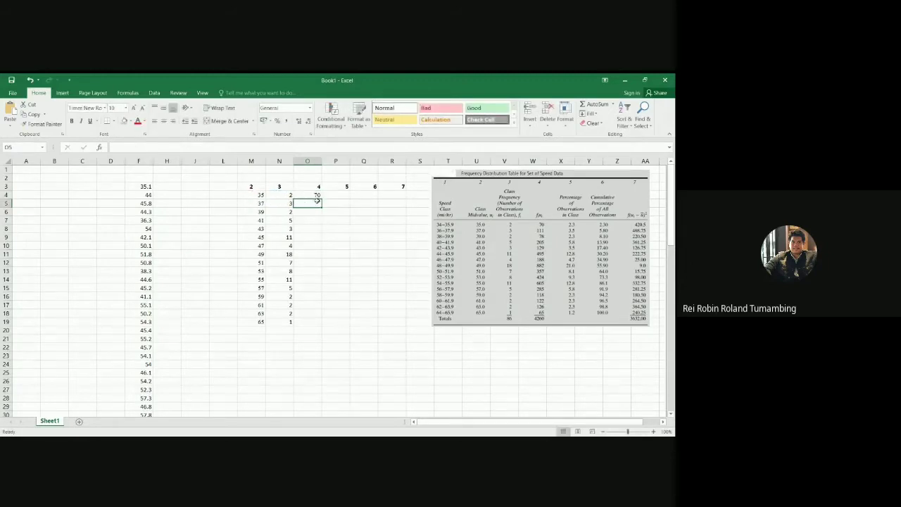
pyautogui.click(307, 196)
pyautogui.moveTo(322, 199); pyautogui.dragTo(320, 325)
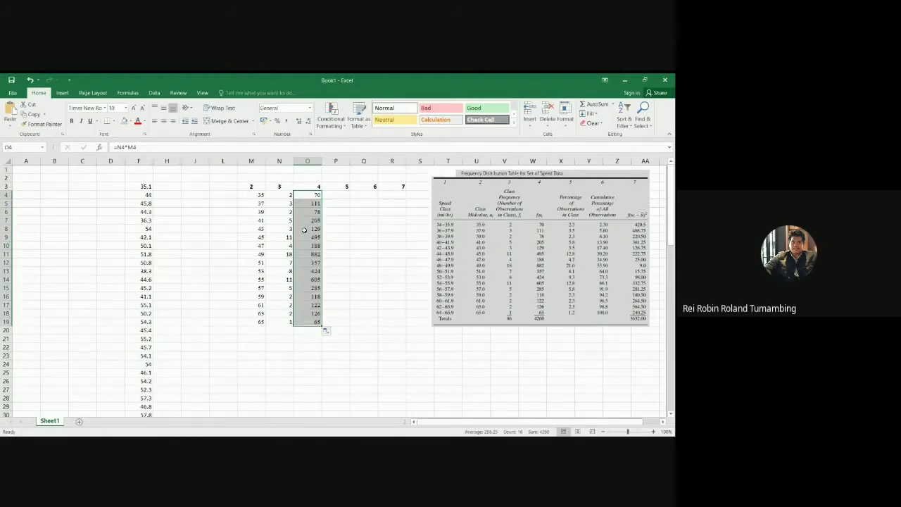
pyautogui.click(591, 105)
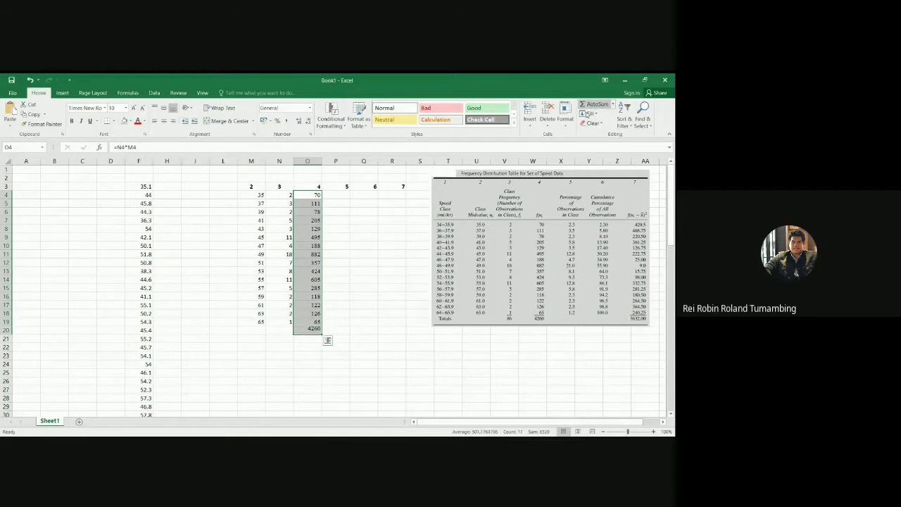
pyautogui.click(309, 330)
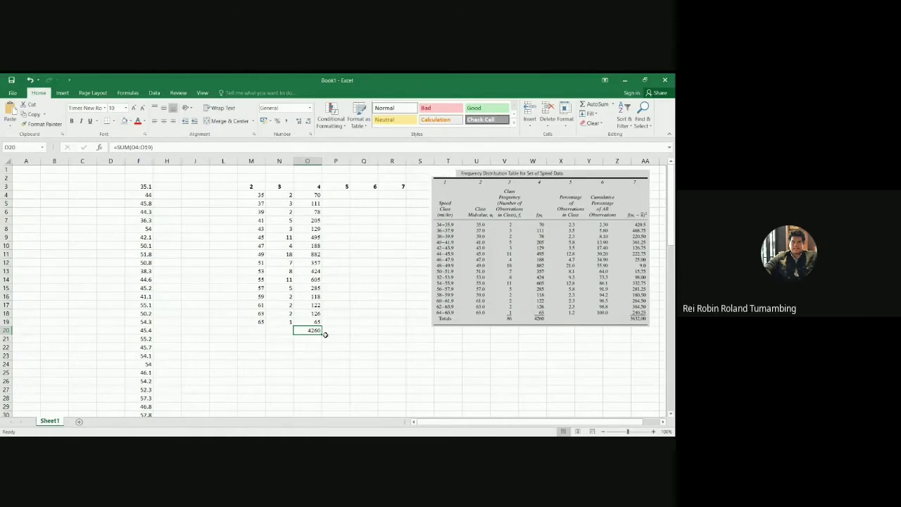
# Enter the label "mean" in cell N23
pyautogui.click(275, 355)
pyautogui.write('a')
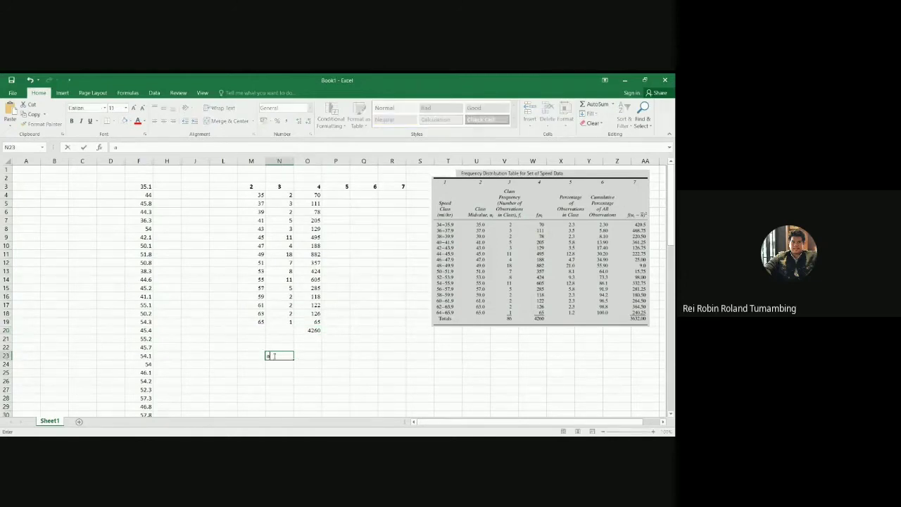
pyautogui.write('ean')
pyautogui.press('Tab')
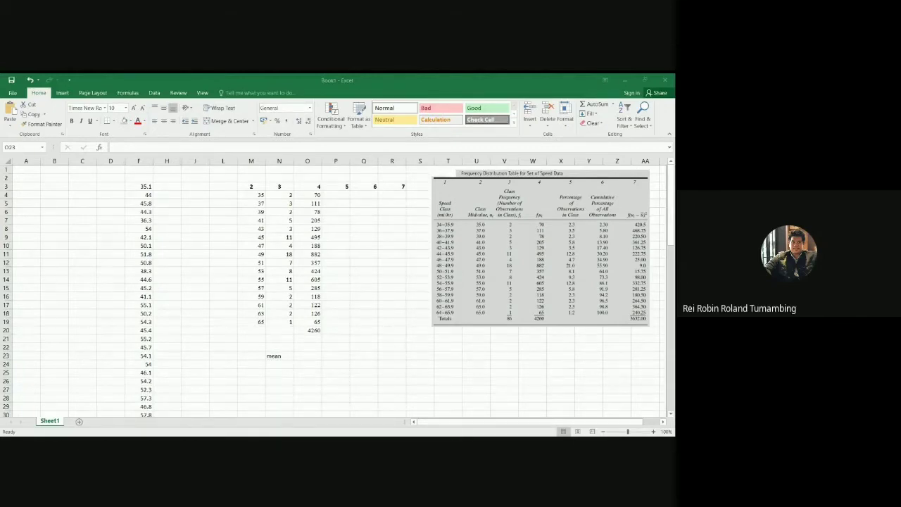
pyautogui.hotkey('alt', 'Tab')
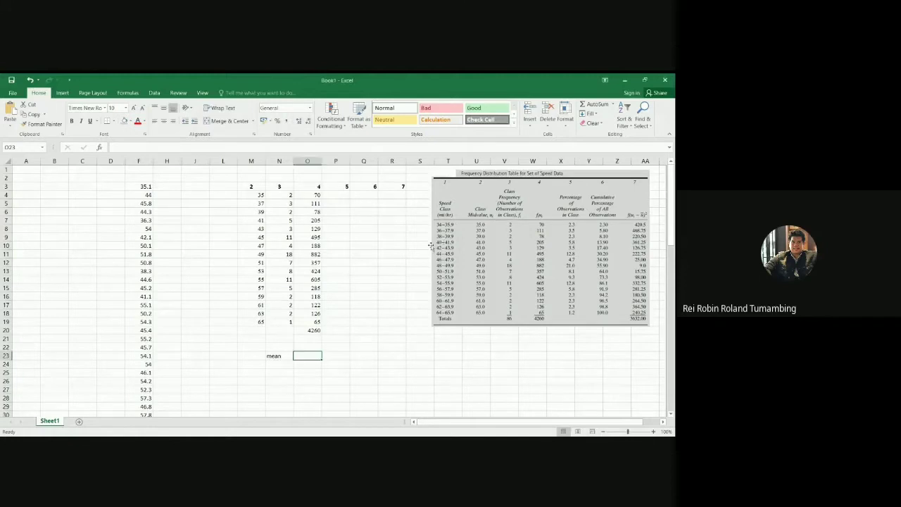
# Sum the class frequencies N4:N19 in cell N20
pyautogui.moveTo(288, 195); pyautogui.dragTo(287, 322)
pyautogui.click(587, 105)
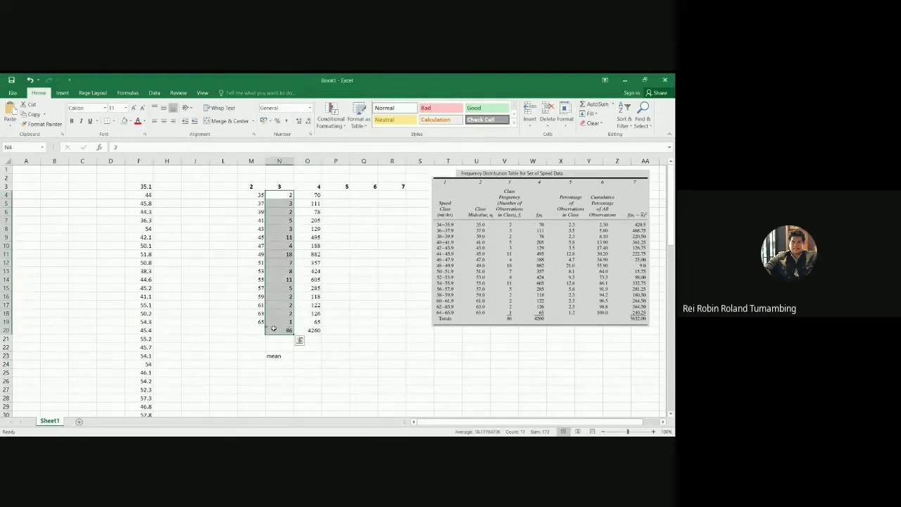
pyautogui.click(279, 330)
# Calculate the mean in O23 with the formula =O20/N20
pyautogui.click(311, 356)
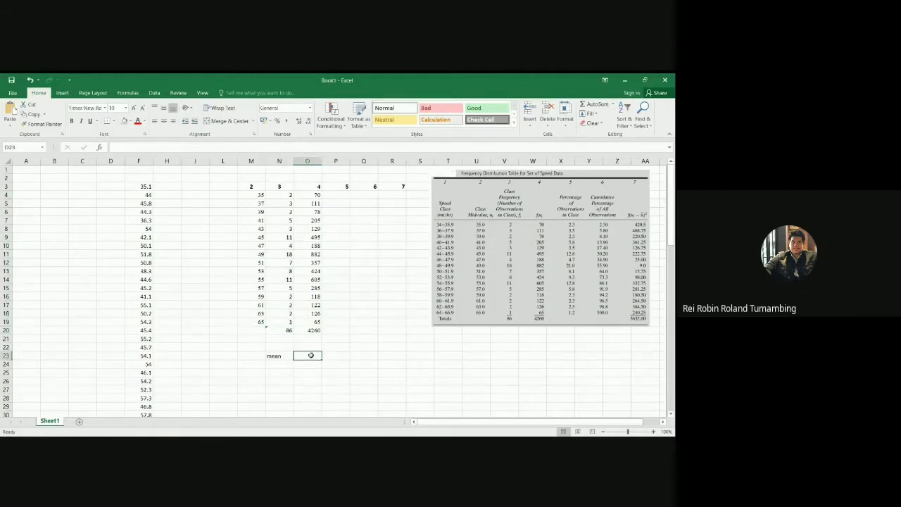
pyautogui.write('=O20/')
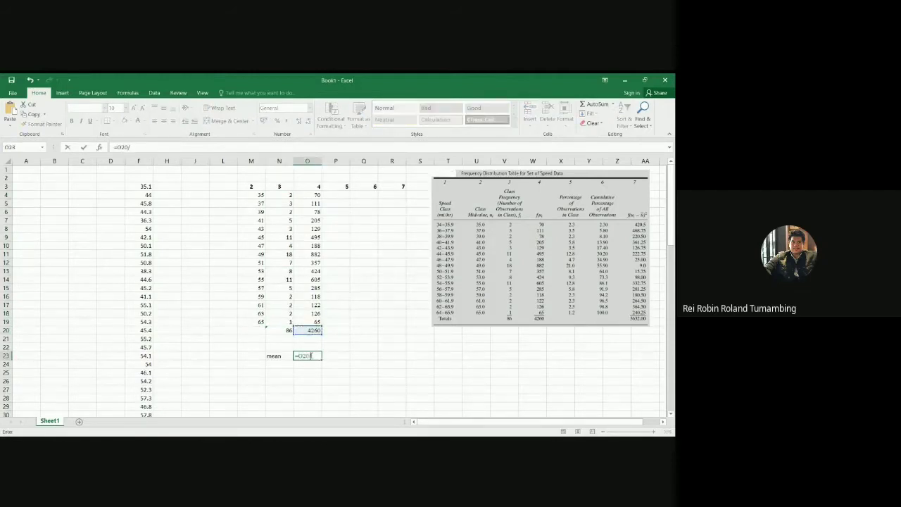
pyautogui.click(279, 330)
pyautogui.press('Return')
pyautogui.click(307, 357)
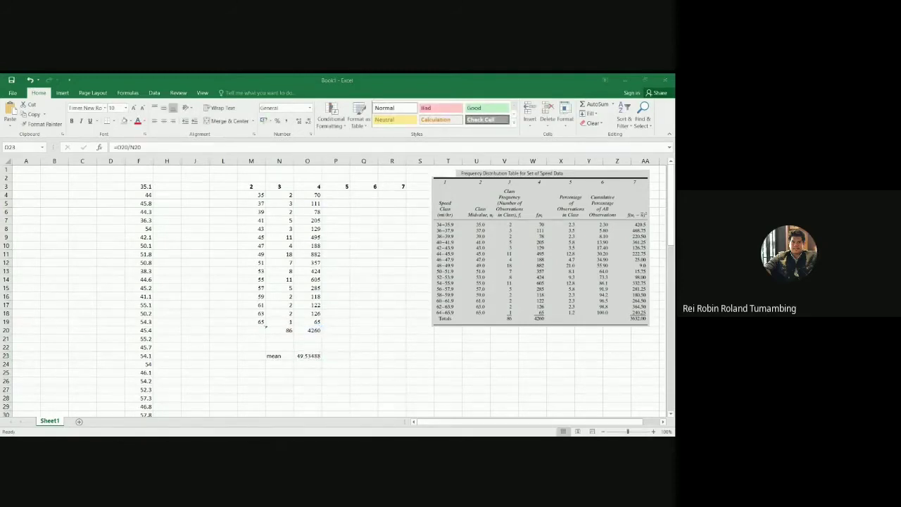
pyautogui.click(305, 363)
pyautogui.click(309, 357)
pyautogui.click(310, 364)
pyautogui.click(309, 357)
pyautogui.click(309, 364)
pyautogui.click(309, 356)
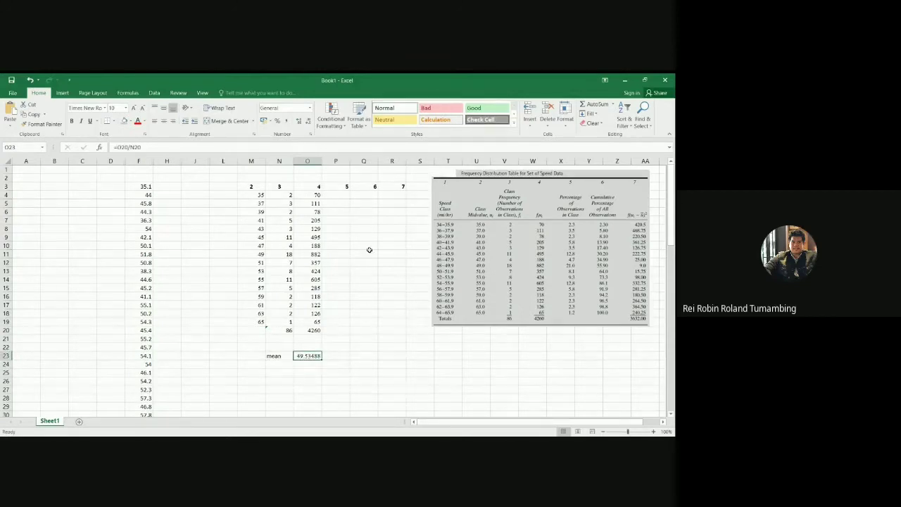
# Calculate the percentage of observations in P4 with =N4/N20 and format it as a percentage with one decimal
pyautogui.click(343, 195)
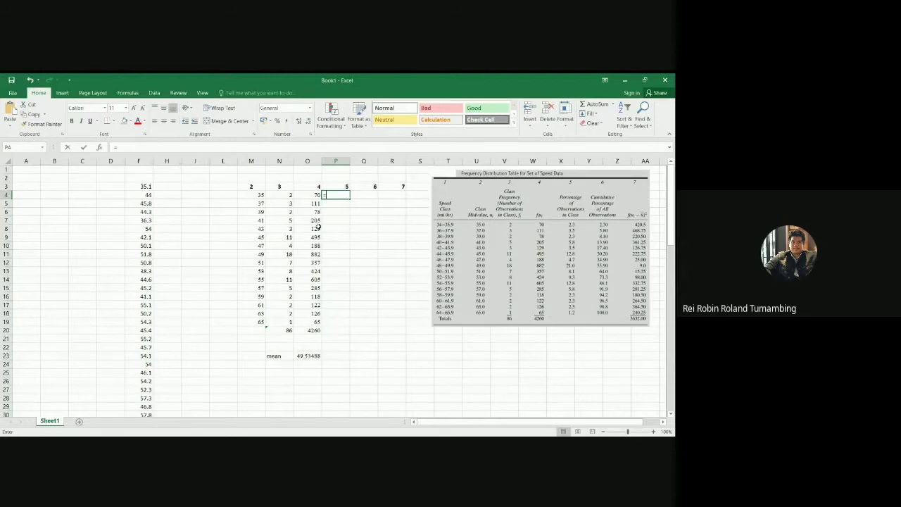
pyautogui.write('=')
pyautogui.click(289, 195)
pyautogui.write('/')
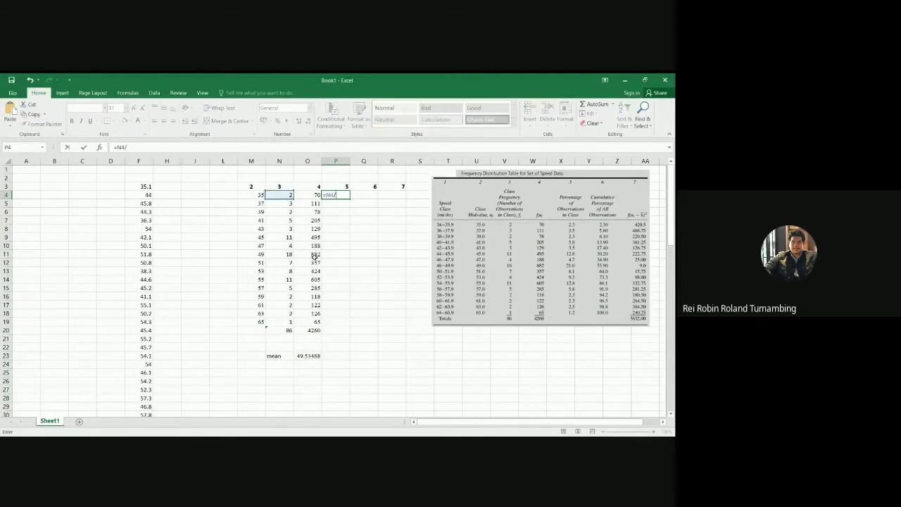
pyautogui.click(286, 333)
pyautogui.press('Return')
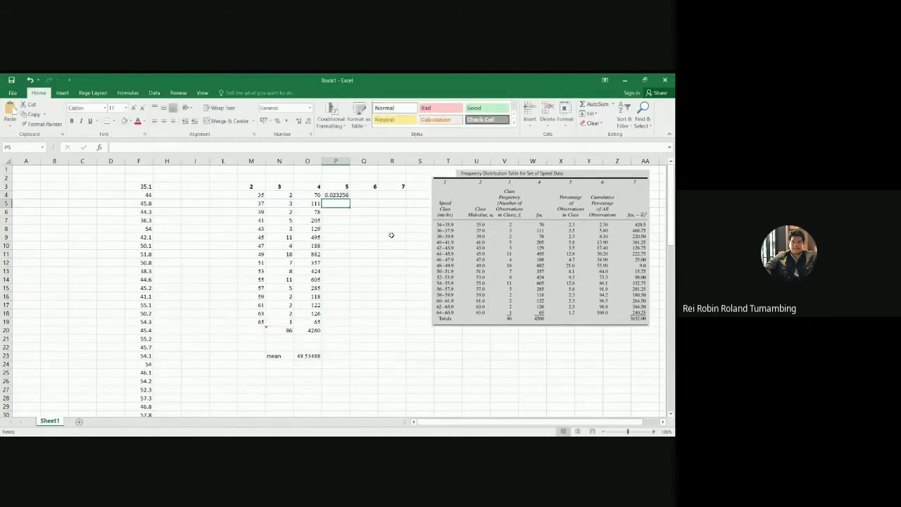
pyautogui.click(337, 196)
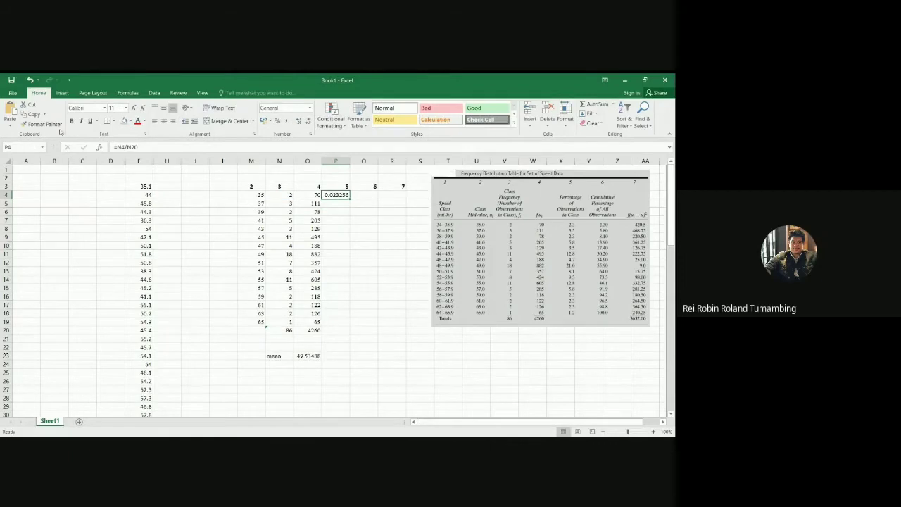
pyautogui.click(278, 121)
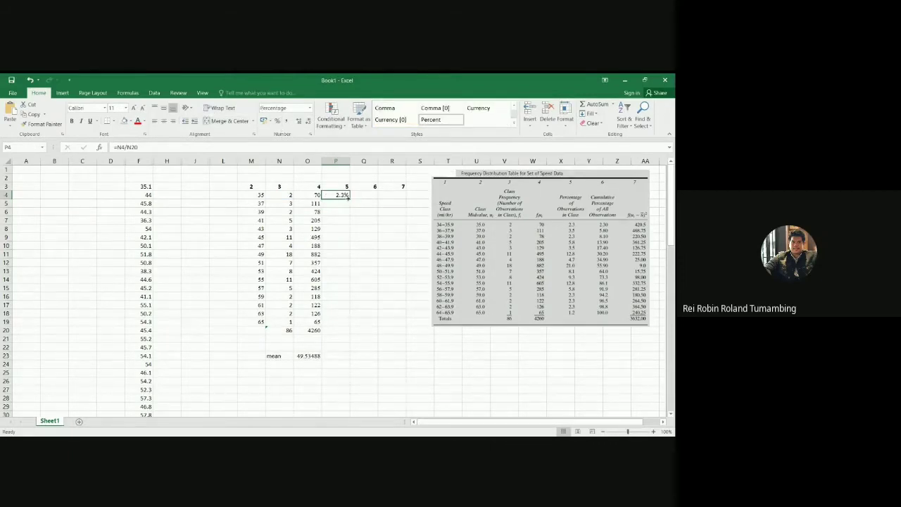
# Lock the total's row in P4 so the formula reads =N4/N$20, and fill it down to P19
pyautogui.press('F2')
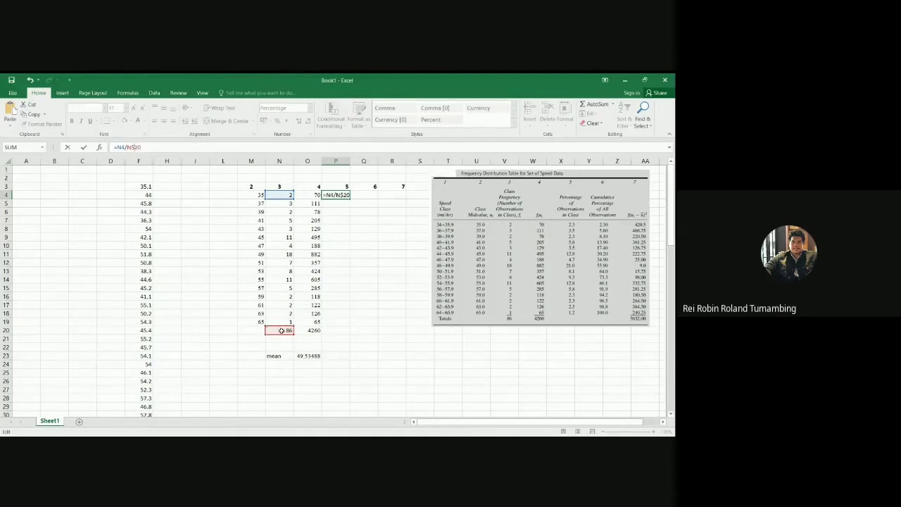
pyautogui.press('Escape')
pyautogui.moveTo(351, 206); pyautogui.dragTo(343, 323)
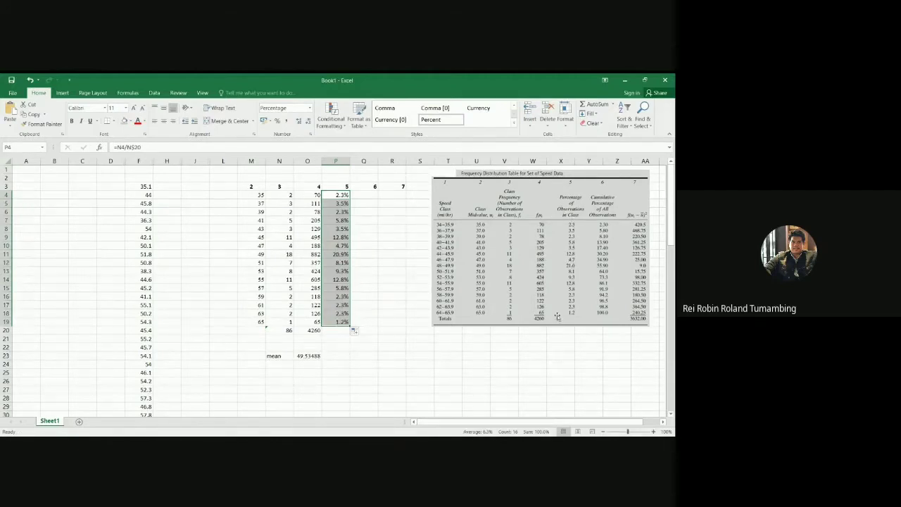
# Start the cumulative percentage column by entering =P4 in Q4
pyautogui.click(367, 197)
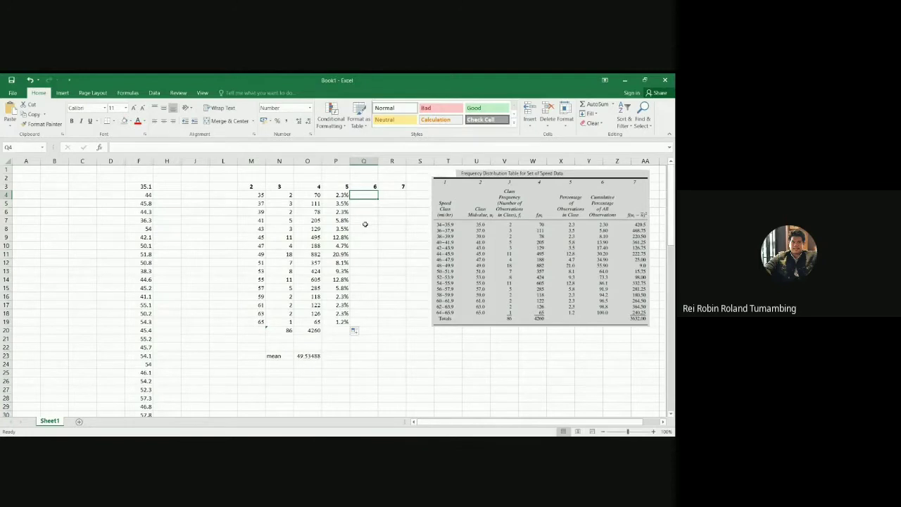
pyautogui.write('=')
pyautogui.press('Left')
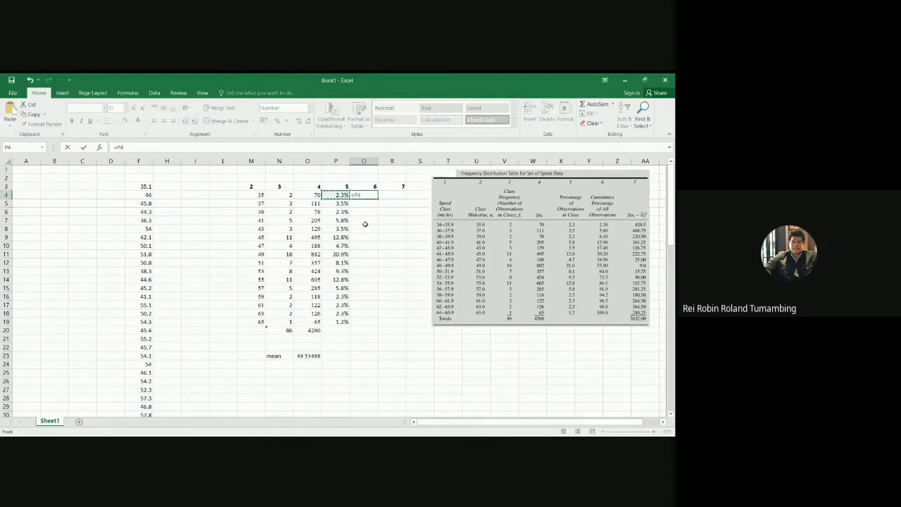
pyautogui.press('Return')
# Format the cumulative column Q4:Q19 as percentages with one decimal place
pyautogui.click(369, 197)
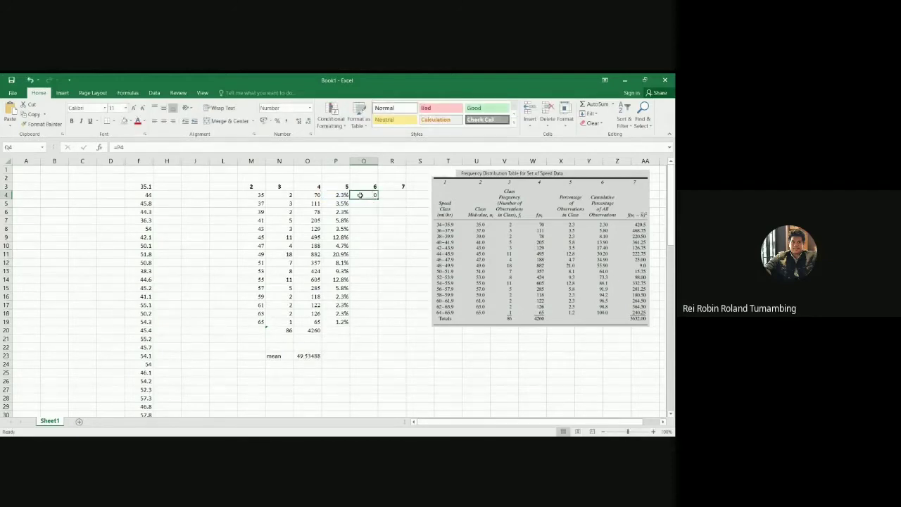
pyautogui.click(279, 121)
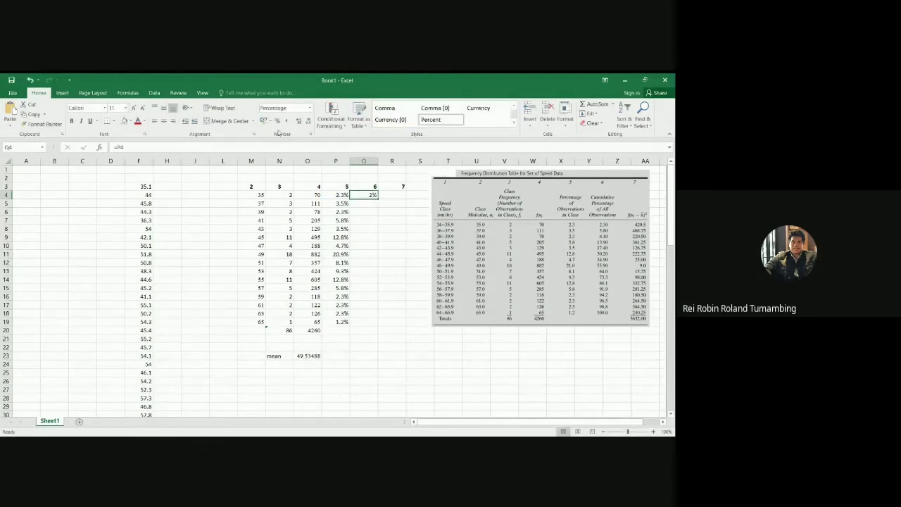
pyautogui.click(298, 122)
pyautogui.moveTo(360, 195); pyautogui.dragTo(364, 322)
pyautogui.click(278, 121)
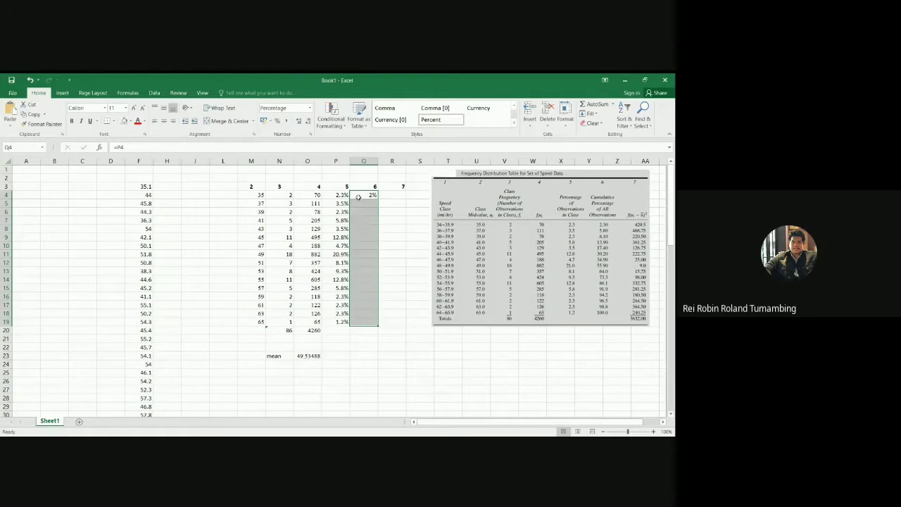
pyautogui.click(352, 196)
pyautogui.click(298, 121)
# Calculate the running percentage in Q5 with =Q4+P5 and fill it down to Q19
pyautogui.click(365, 207)
pyautogui.write('=')
pyautogui.click(365, 195)
pyautogui.write('+')
pyautogui.click(340, 203)
pyautogui.press('Return')
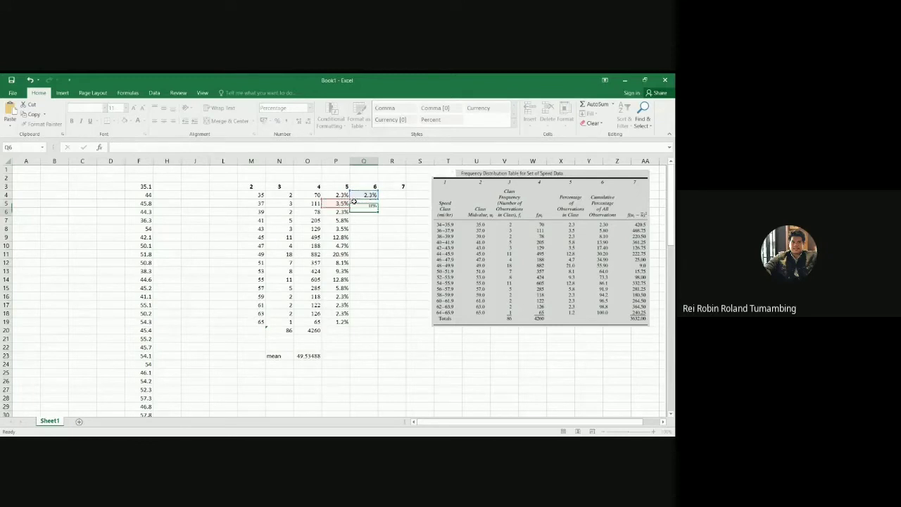
pyautogui.click(354, 202)
pyautogui.moveTo(377, 208); pyautogui.dragTo(373, 323)
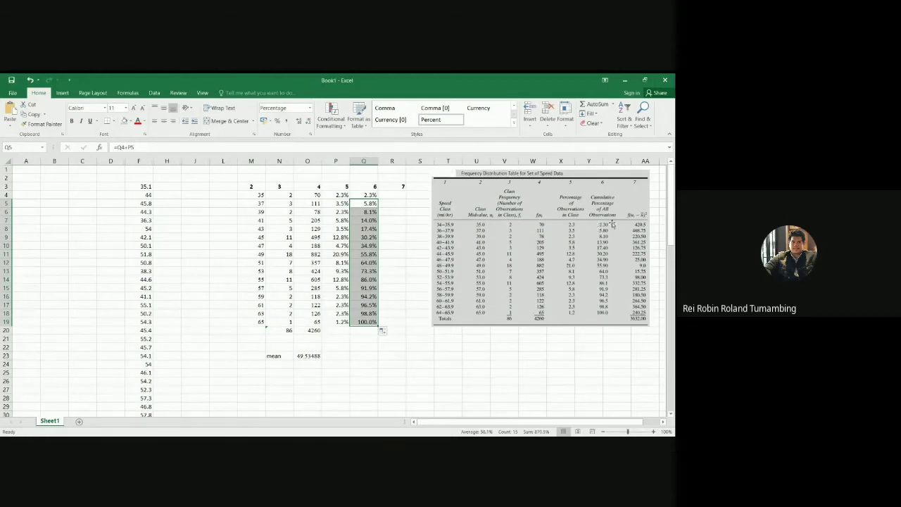
# Nudge the reference table picture away from the data and enter =N4*(M4-O23)^2 in R4
pyautogui.moveTo(525, 230); pyautogui.dragTo(533, 230)
pyautogui.click(390, 198)
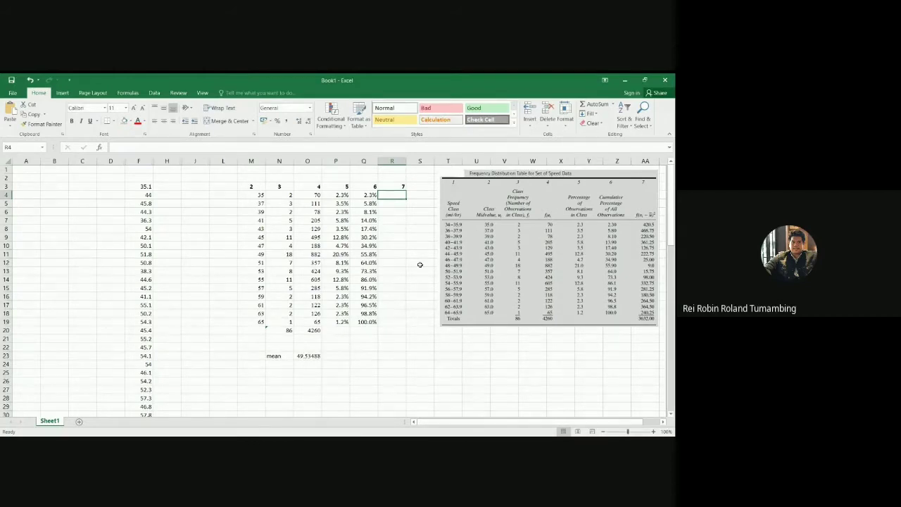
pyautogui.write('=')
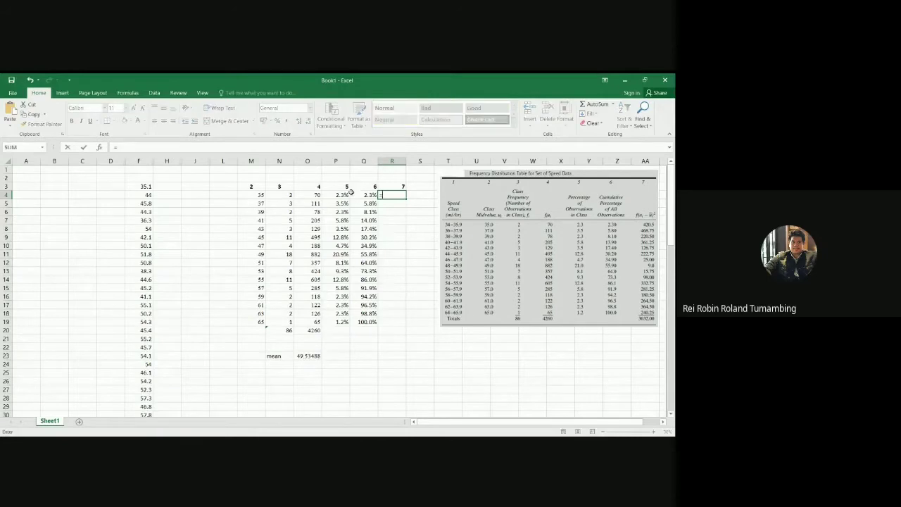
pyautogui.click(288, 194)
pyautogui.write('*')
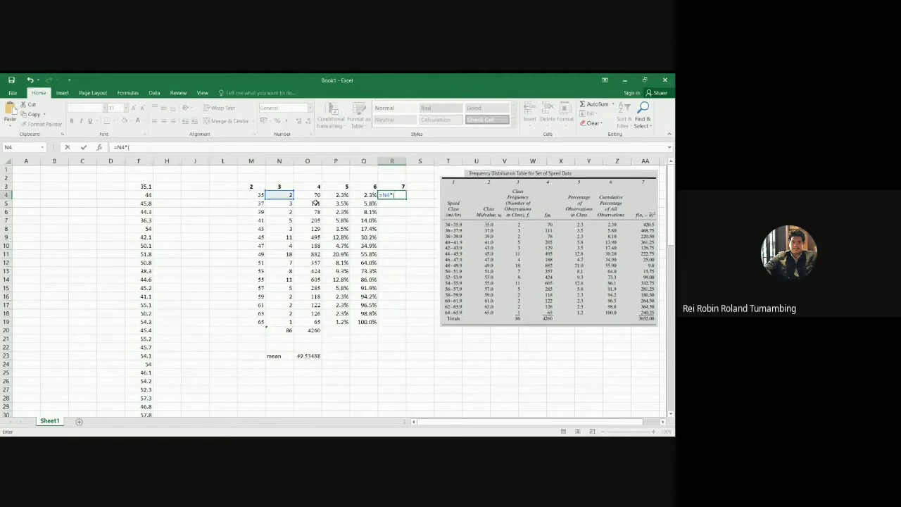
pyautogui.click(259, 195)
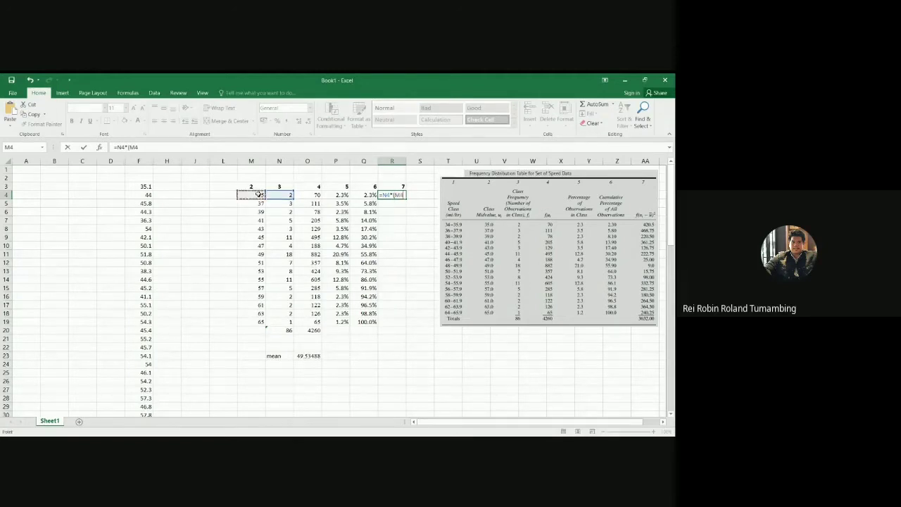
pyautogui.write('-')
pyautogui.click(307, 357)
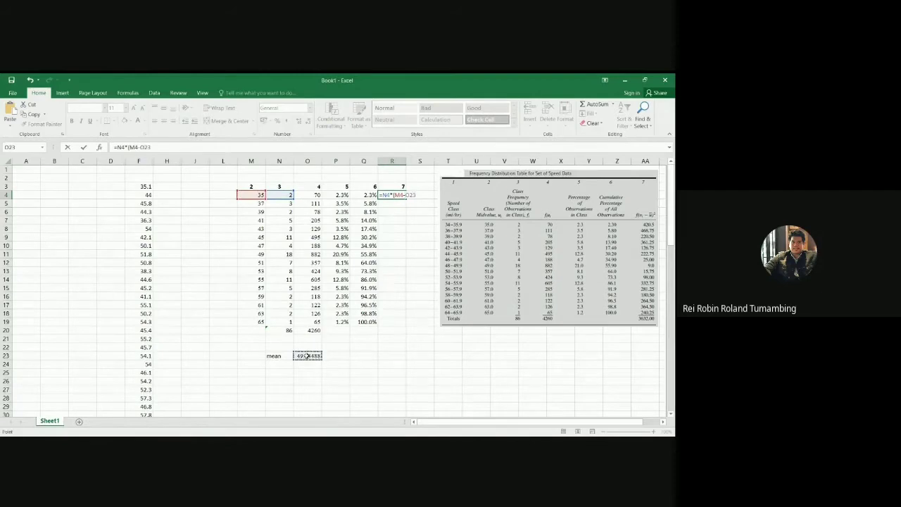
pyautogui.write(')^2')
pyautogui.press('Return')
pyautogui.press('Up')
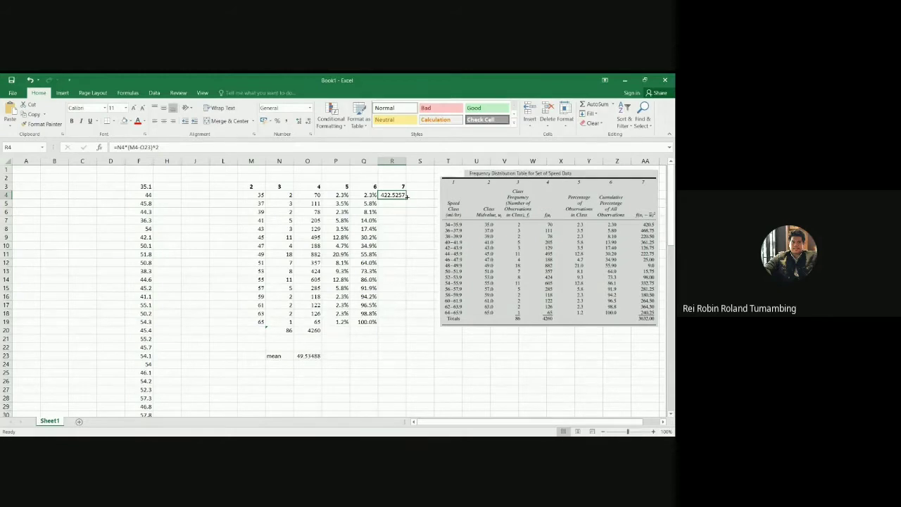
# Lock the mean's row in R4 so the formula reads =N4*(M4-O$23)^2, and fill it down to R19
pyautogui.click(146, 147)
pyautogui.press('F4')
pyautogui.press('Return')
pyautogui.click(383, 195)
pyautogui.moveTo(406, 197); pyautogui.dragTo(407, 325)
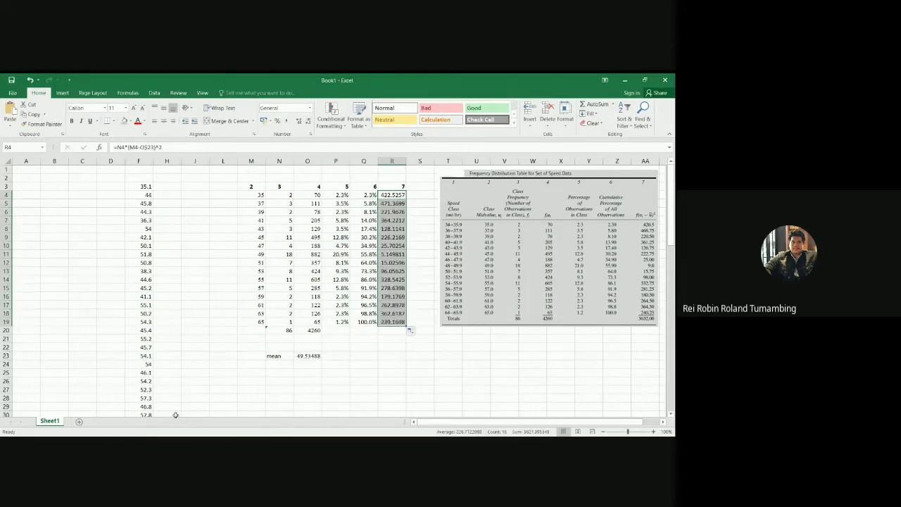
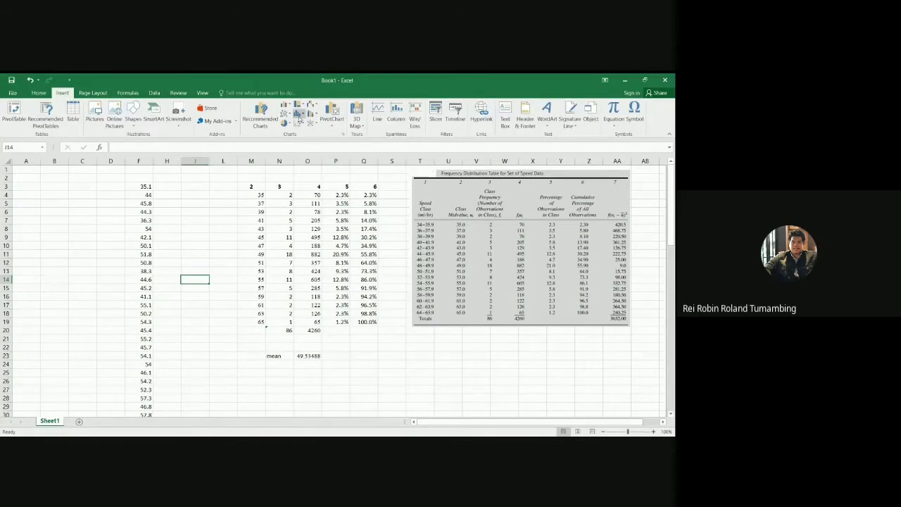
# Insert a blank histogram chart and shift it slightly on the sheet
pyautogui.click(299, 114)
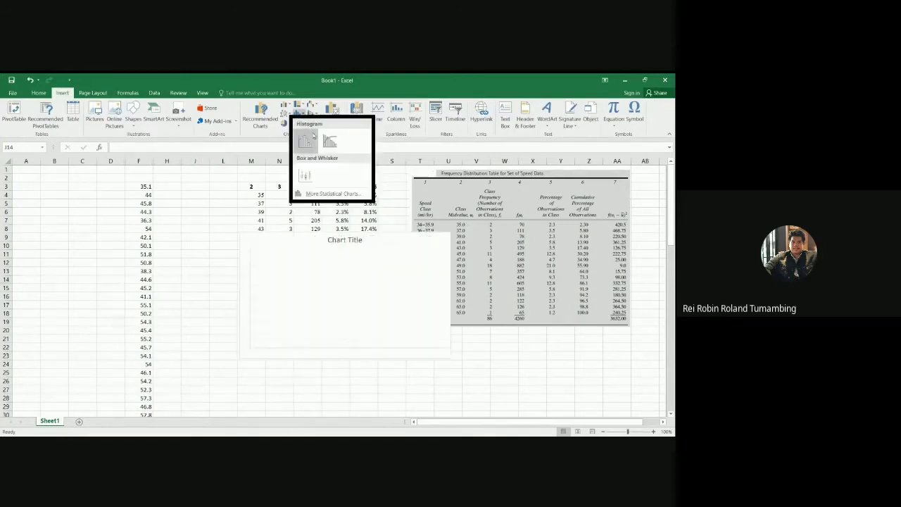
pyautogui.click(304, 142)
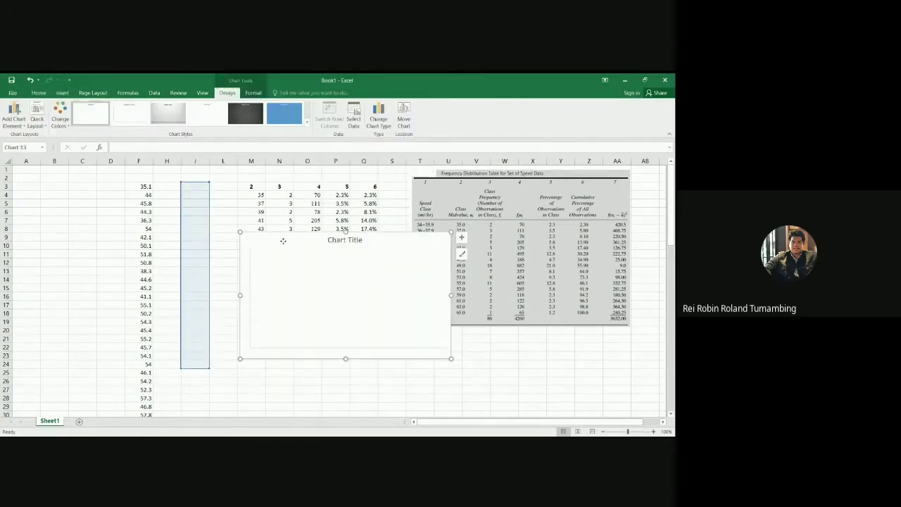
pyautogui.moveTo(283, 240); pyautogui.dragTo(259, 221)
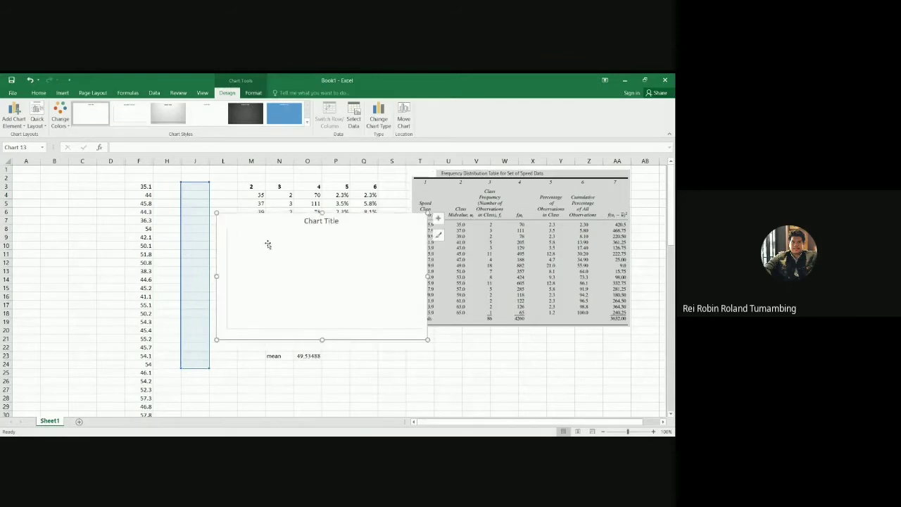
pyautogui.rightClick(268, 245)
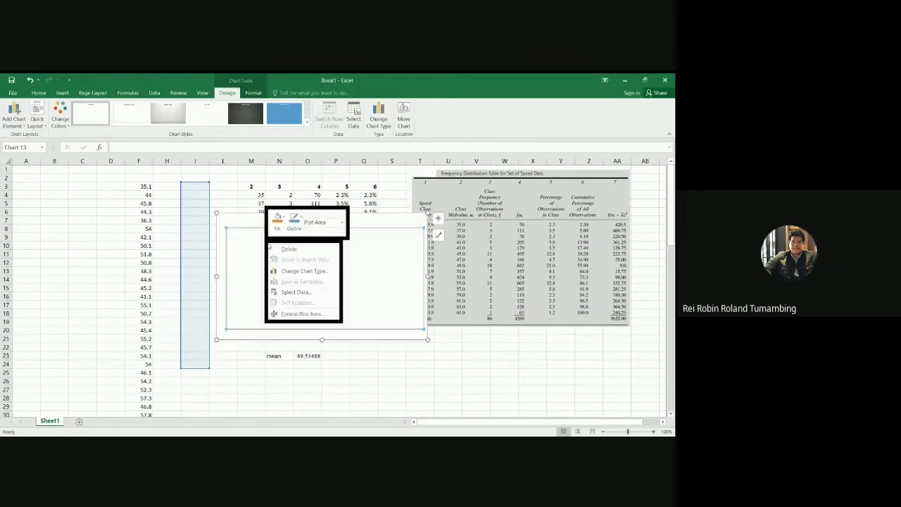
pyautogui.click(296, 291)
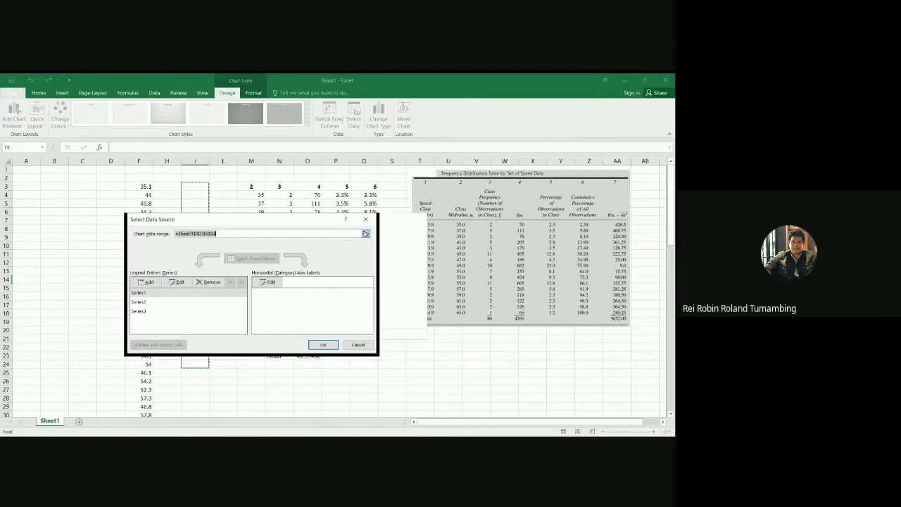
pyautogui.click(365, 233)
pyautogui.moveTo(145, 187); pyautogui.dragTo(149, 398)
pyautogui.click(369, 233)
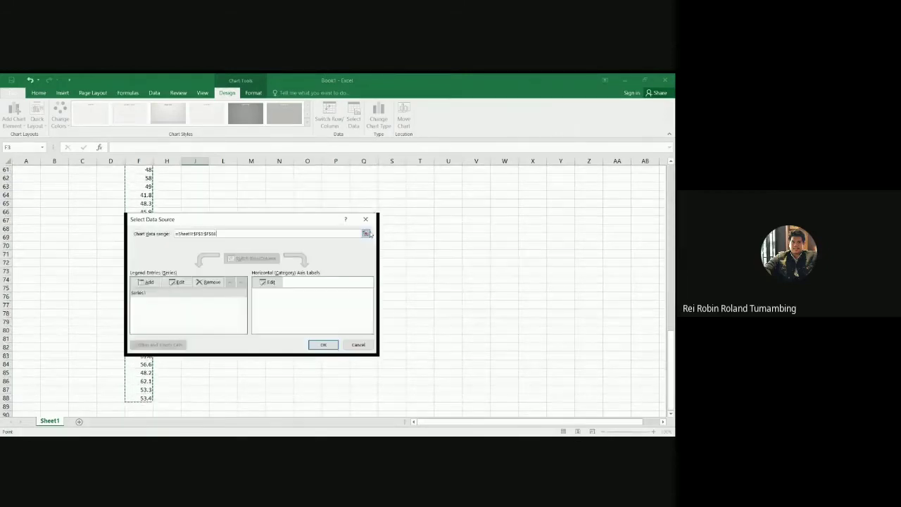
pyautogui.scroll(20, 349, 204)
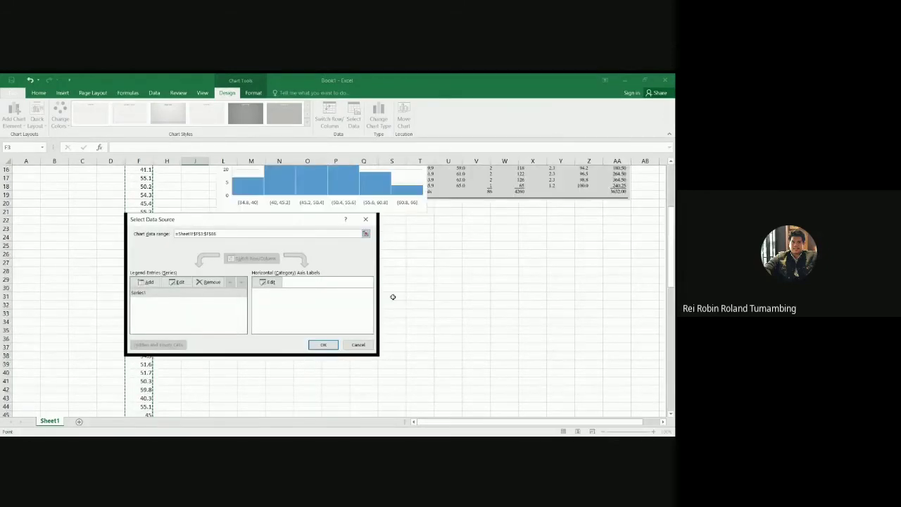
pyautogui.moveTo(315, 222); pyautogui.dragTo(547, 268)
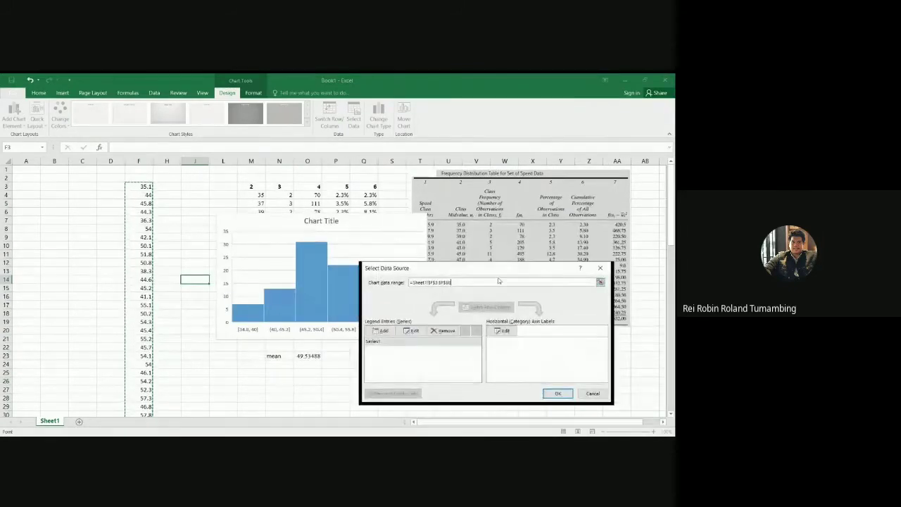
pyautogui.press('Escape')
# Move the empty histogram over the reference table picture and set its chart data range to F3:F88
pyautogui.moveTo(380, 222); pyautogui.dragTo(557, 222)
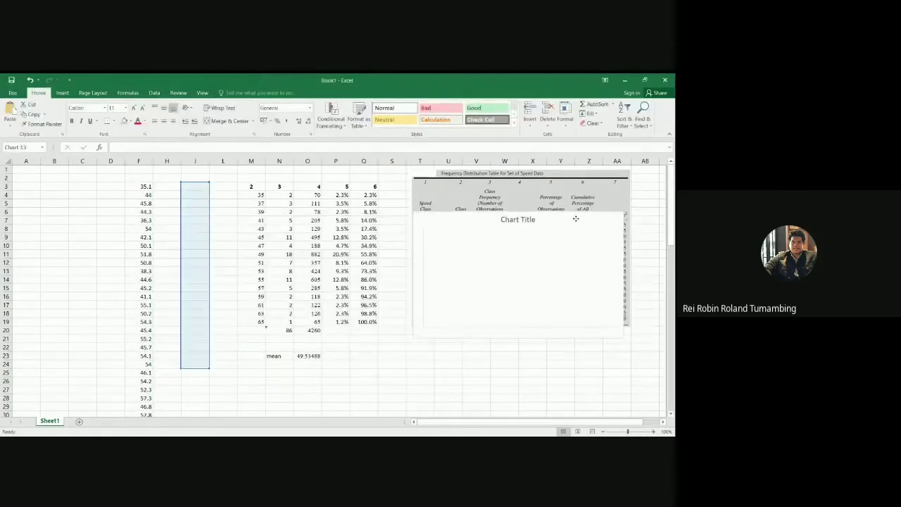
pyautogui.rightClick(558, 221)
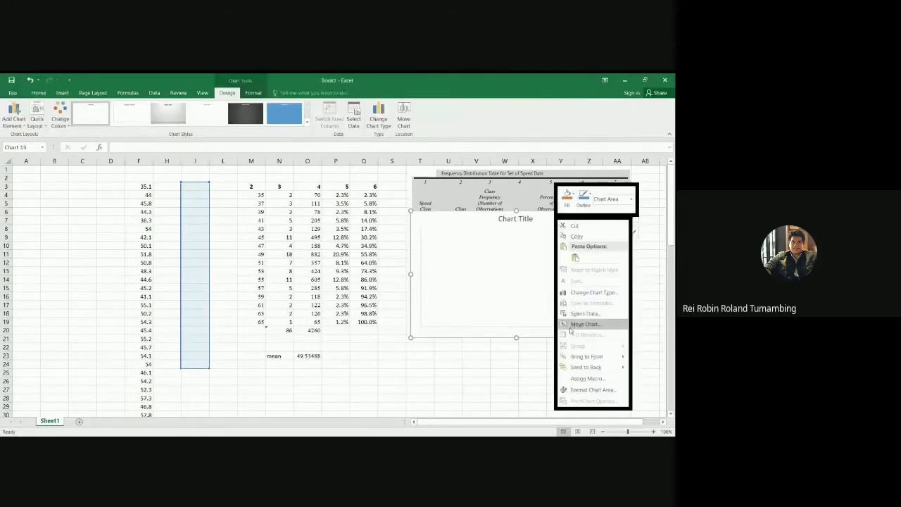
pyautogui.click(526, 275)
pyautogui.rightClick(527, 275)
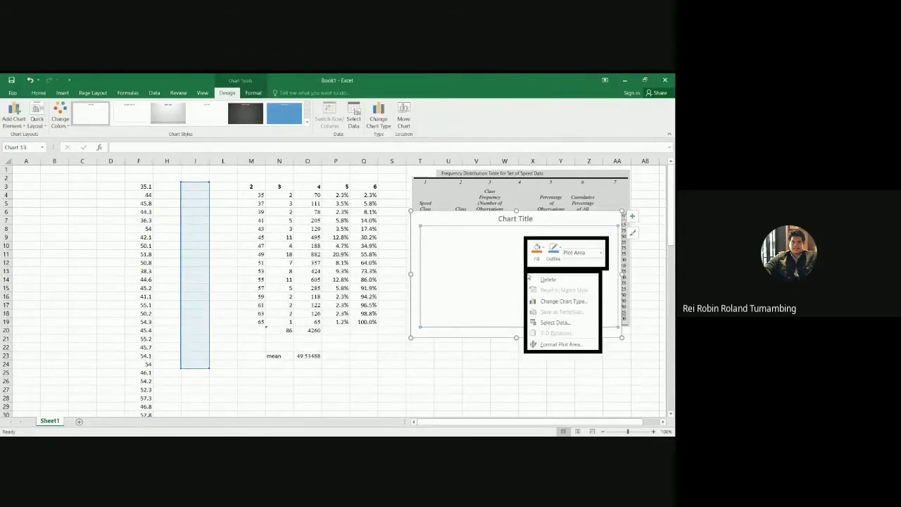
pyautogui.click(557, 324)
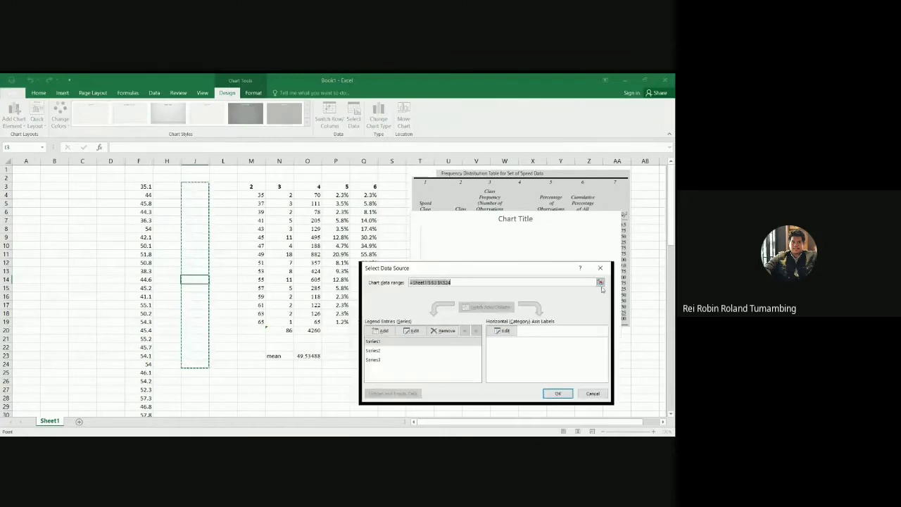
pyautogui.click(600, 283)
pyautogui.moveTo(131, 182); pyautogui.dragTo(148, 418)
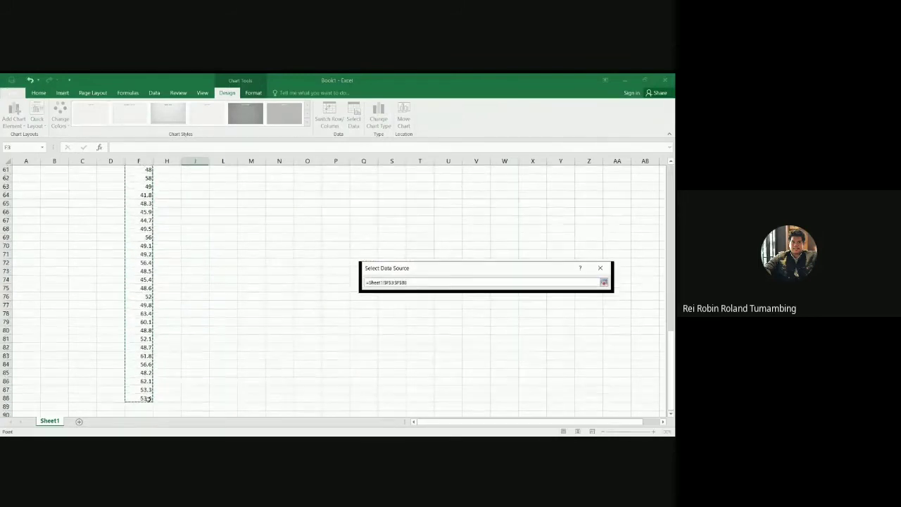
pyautogui.click(603, 283)
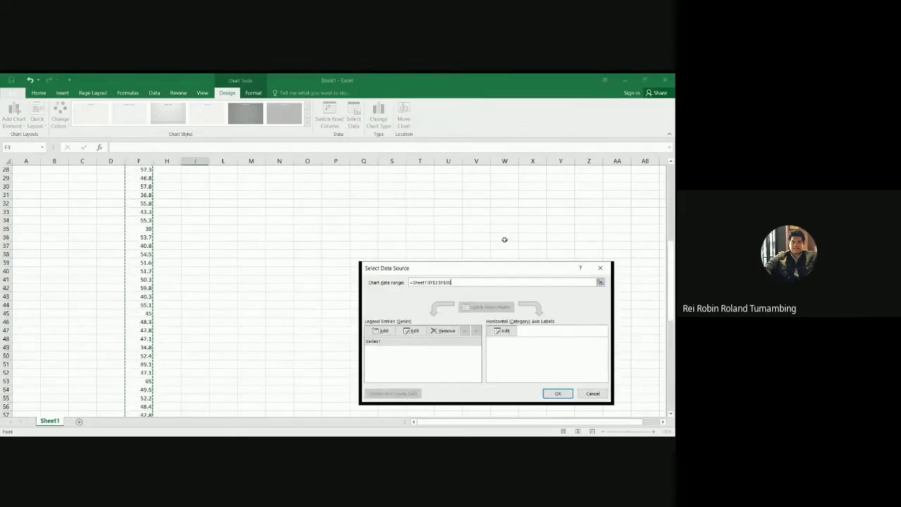
# Assign the class midvalues M4:M19 as the histogram's horizontal axis labels and accept the data source settings
pyautogui.click(503, 331)
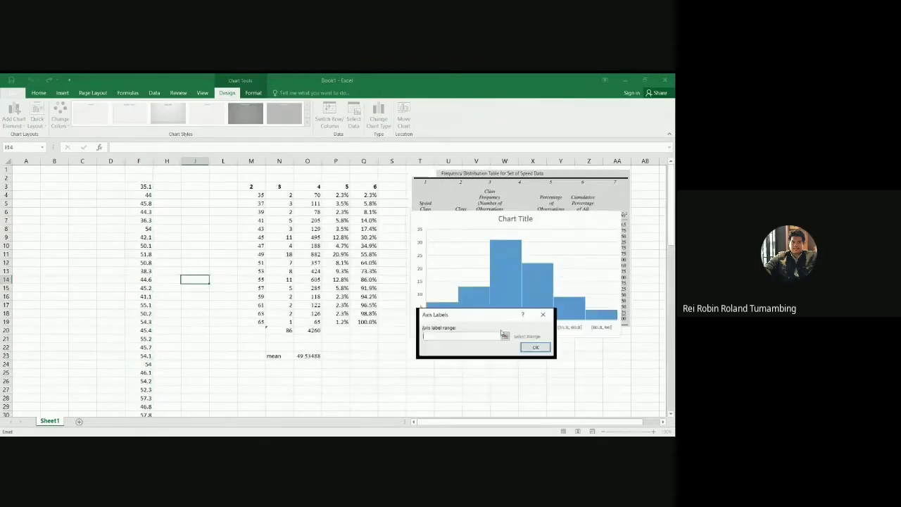
pyautogui.click(505, 336)
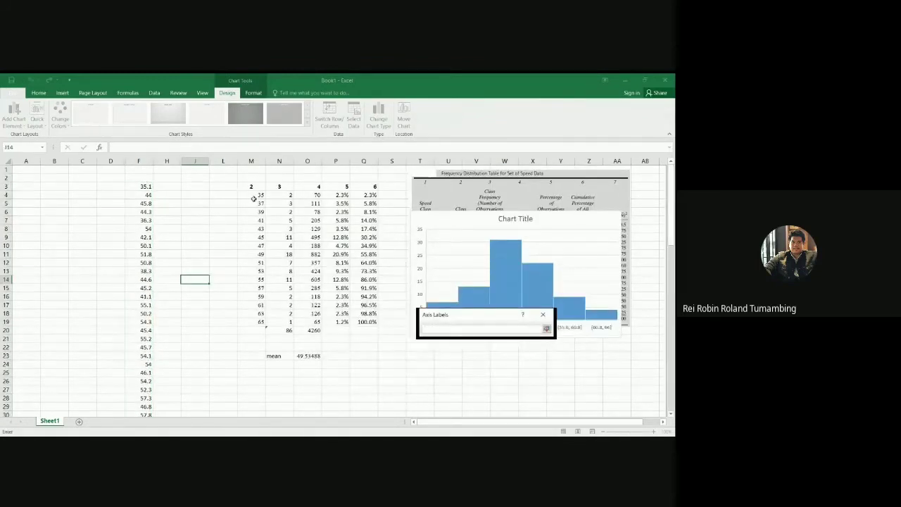
pyautogui.moveTo(252, 198); pyautogui.dragTo(262, 321)
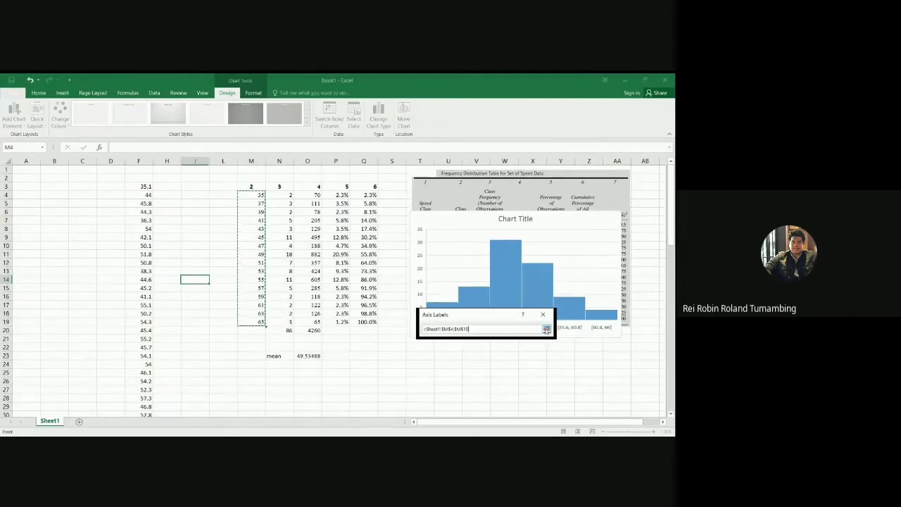
pyautogui.click(546, 328)
pyautogui.click(570, 347)
pyautogui.click(556, 394)
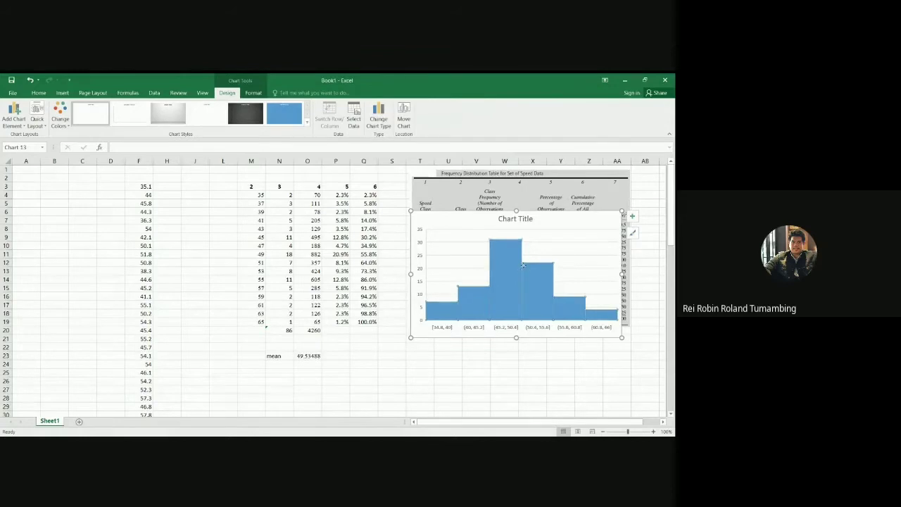
# Shift the histogram partly off the reference table and set its horizontal axis bin width to 2.0
pyautogui.click(554, 252)
pyautogui.moveTo(563, 226); pyautogui.dragTo(533, 225)
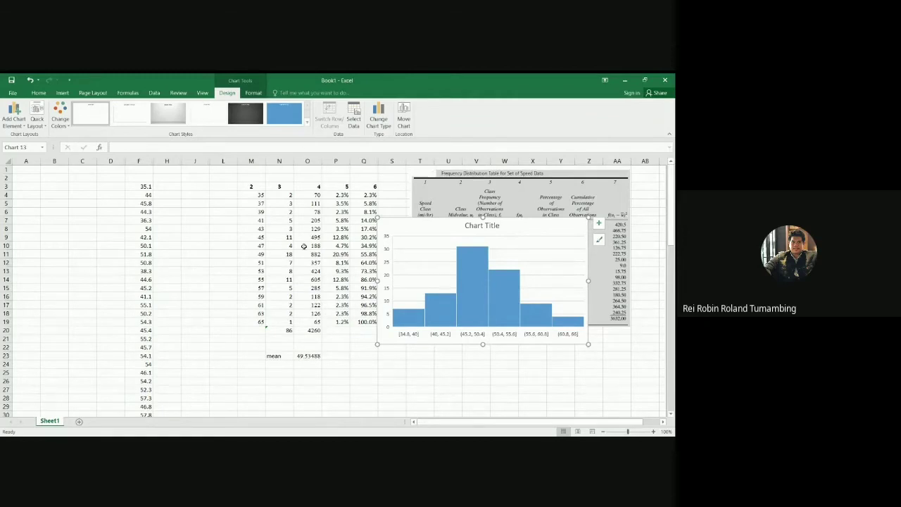
pyautogui.click(445, 335)
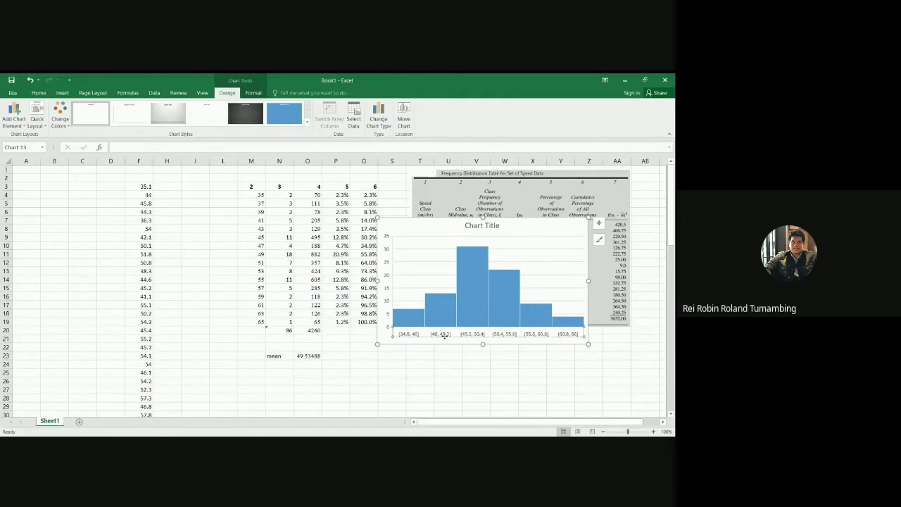
pyautogui.rightClick(444, 336)
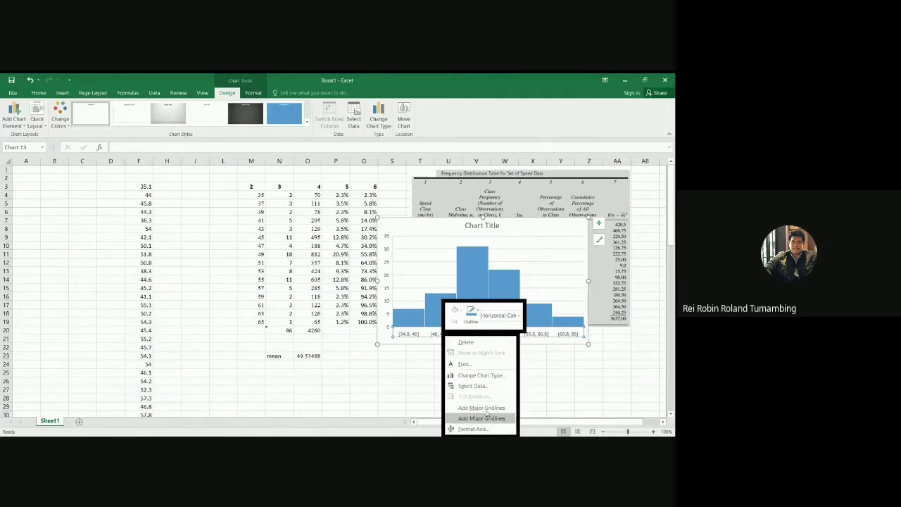
pyautogui.click(473, 429)
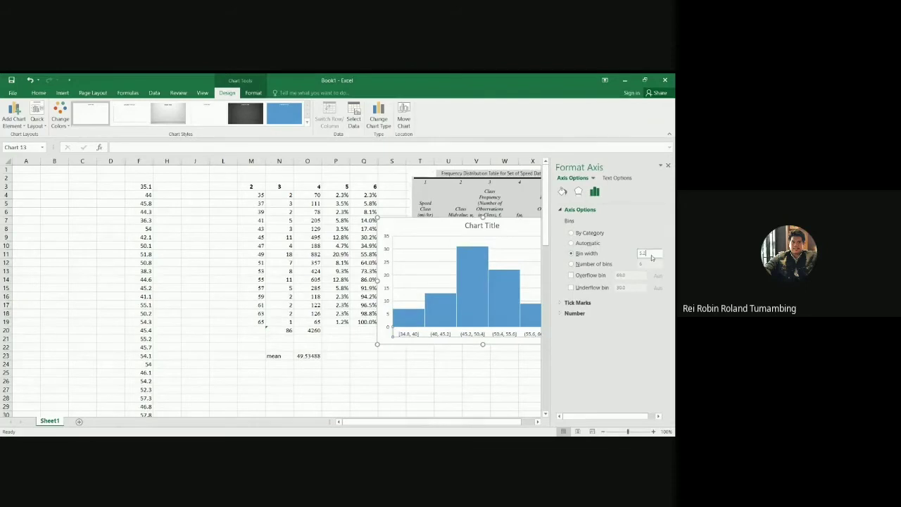
pyautogui.click(589, 253)
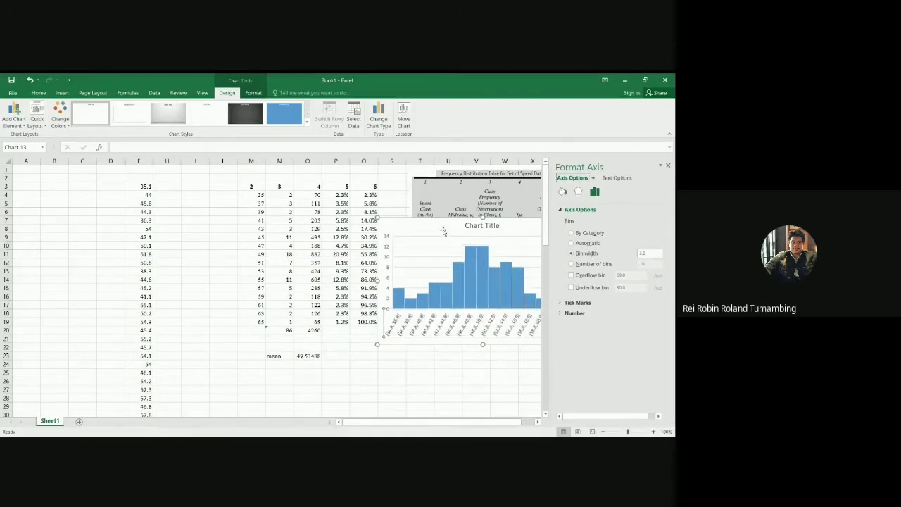
# Place the histogram over columns A to L, clear of the frequency table, and close the chart formatting options
pyautogui.click(514, 227)
pyautogui.moveTo(514, 226); pyautogui.dragTo(196, 192)
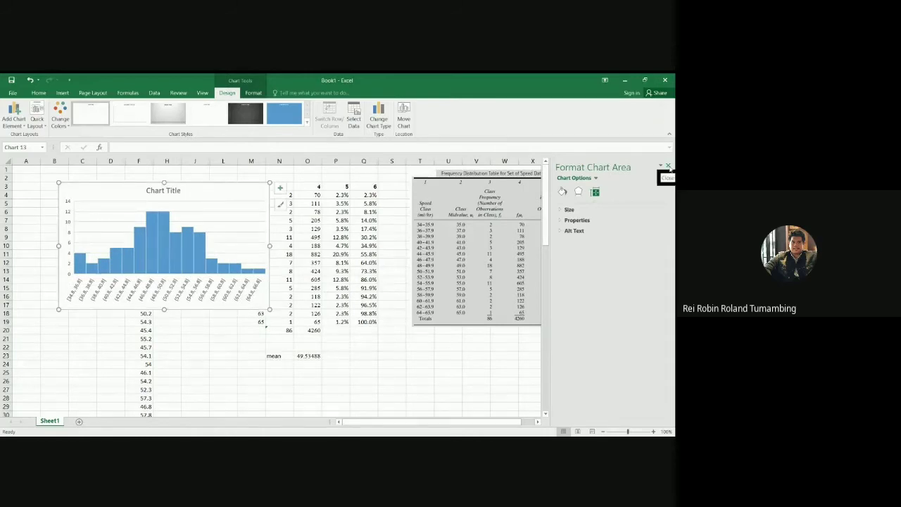
pyautogui.click(669, 167)
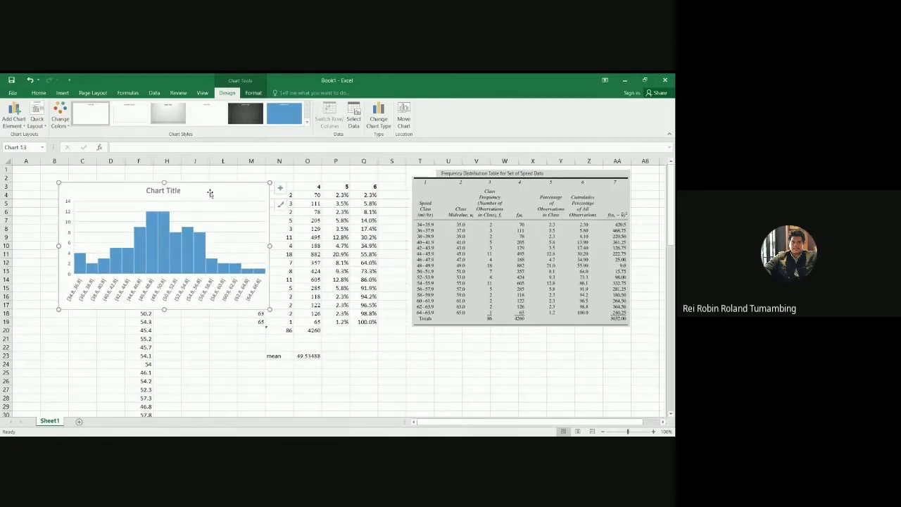
pyautogui.moveTo(207, 193)
pyautogui.mouseDown()
pyautogui.moveTo(161, 192)
pyautogui.moveTo(170, 194)
pyautogui.mouseUp()
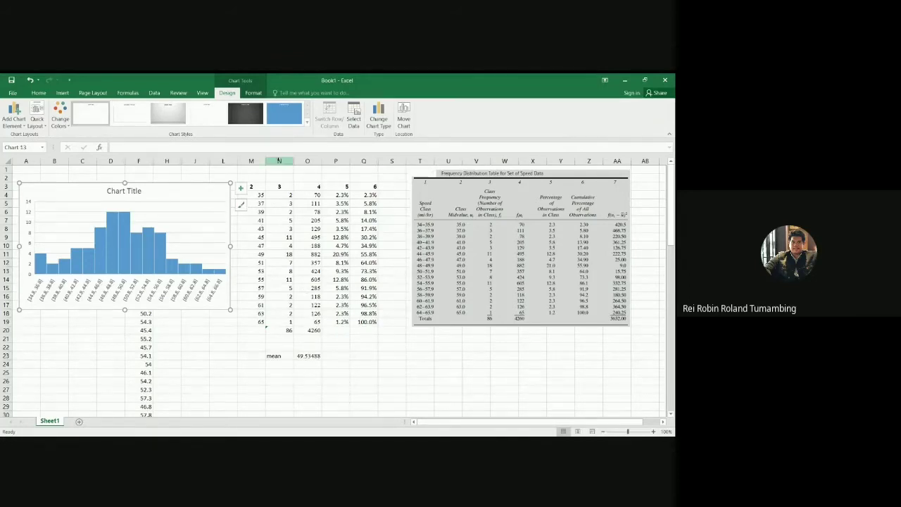
# Hide columns N and O so the class midvalues sit directly beside the class percentages
pyautogui.click(291, 161)
pyautogui.rightClick(292, 163)
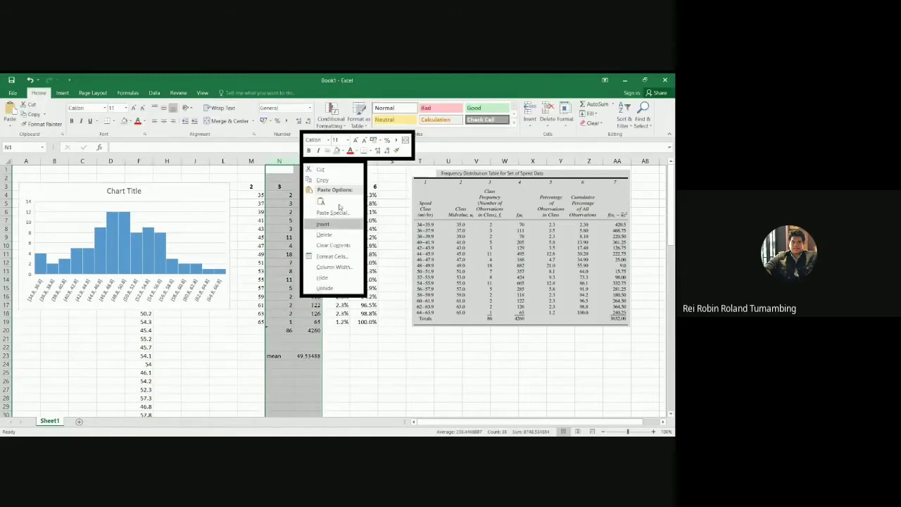
pyautogui.click(336, 279)
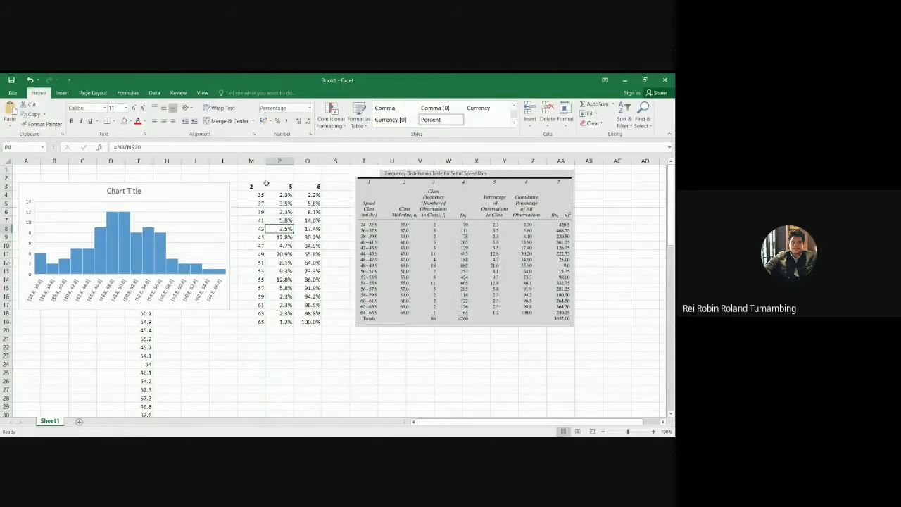
pyautogui.click(292, 187)
pyautogui.click(307, 187)
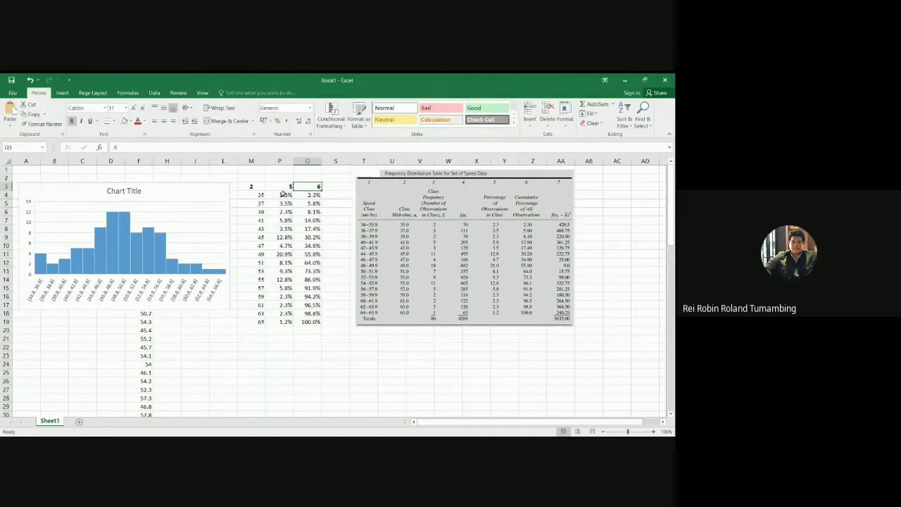
pyautogui.click(261, 189)
pyautogui.moveTo(261, 195); pyautogui.dragTo(260, 313)
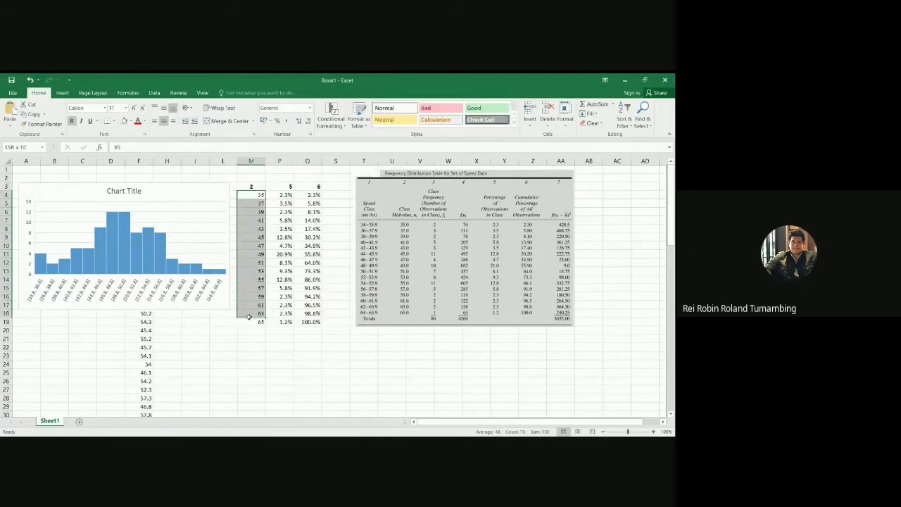
pyautogui.moveTo(285, 195); pyautogui.dragTo(285, 321)
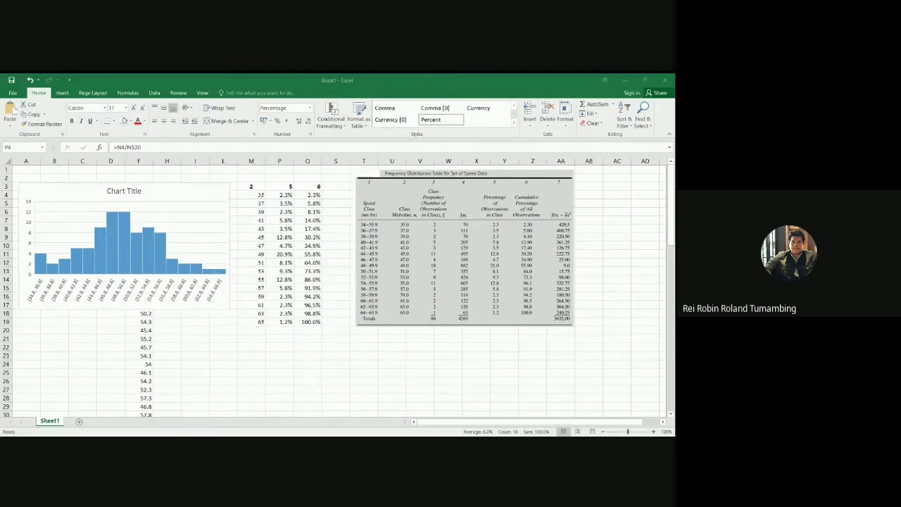
# Paste the copied Frequency Distribution curve picture, shrink it and place it over the reference table picture
pyautogui.hotkey('ctrl', 'v')
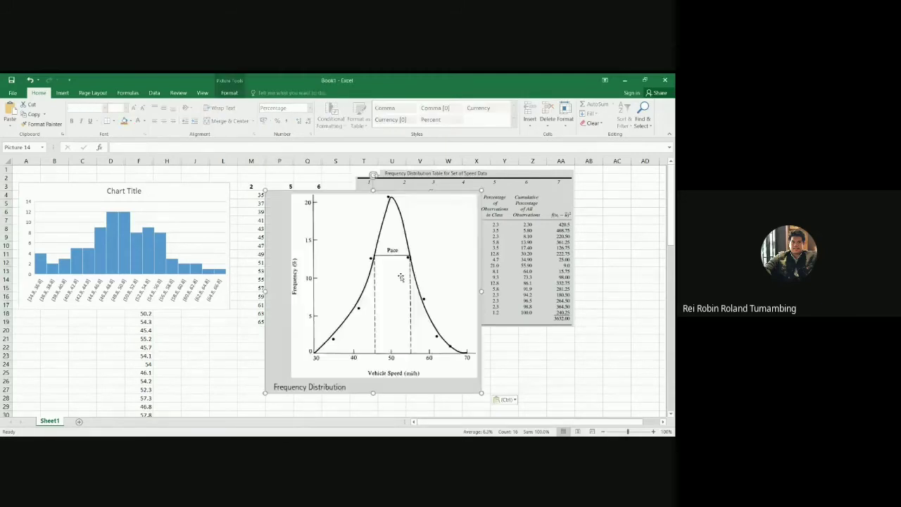
pyautogui.moveTo(392, 262); pyautogui.dragTo(512, 266)
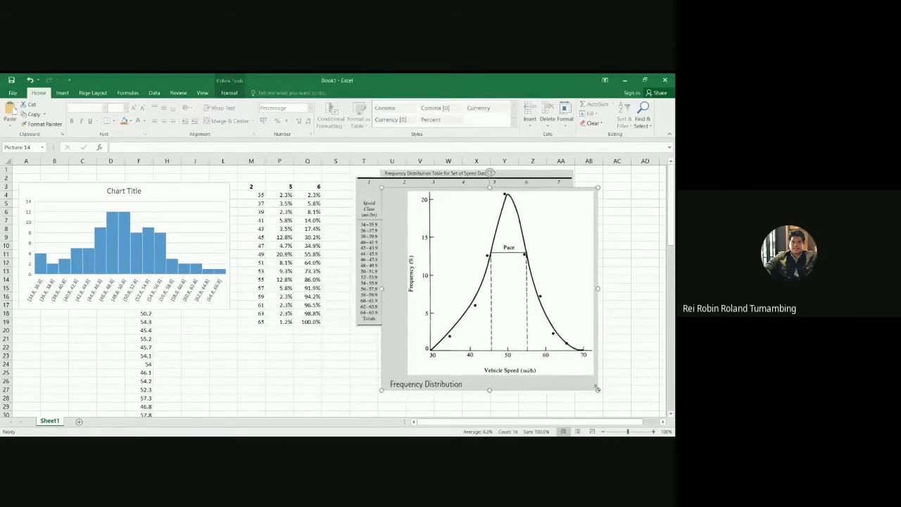
pyautogui.moveTo(597, 381); pyautogui.dragTo(539, 336)
pyautogui.moveTo(484, 293); pyautogui.dragTo(507, 296)
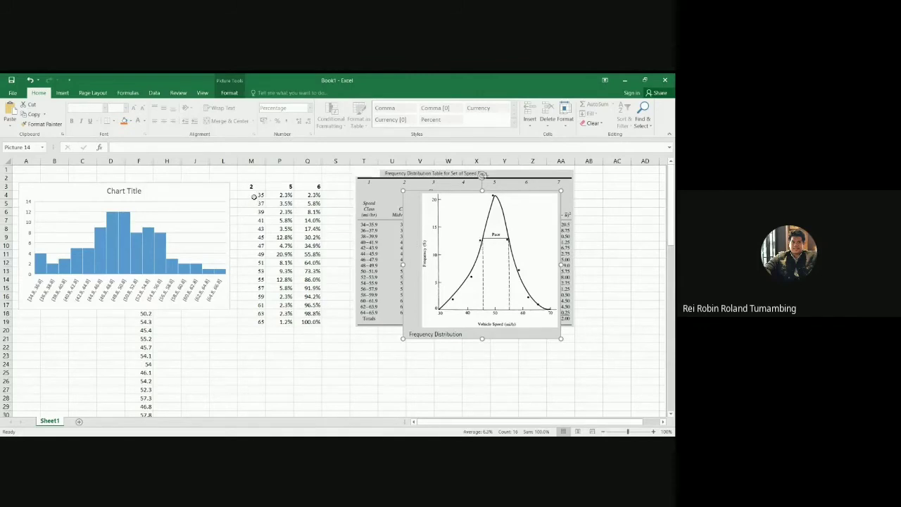
# Insert a scatter chart with straight lines from the midvalues and percentages in M4:P19, and move it over the curve picture
pyautogui.moveTo(254, 196); pyautogui.dragTo(286, 322)
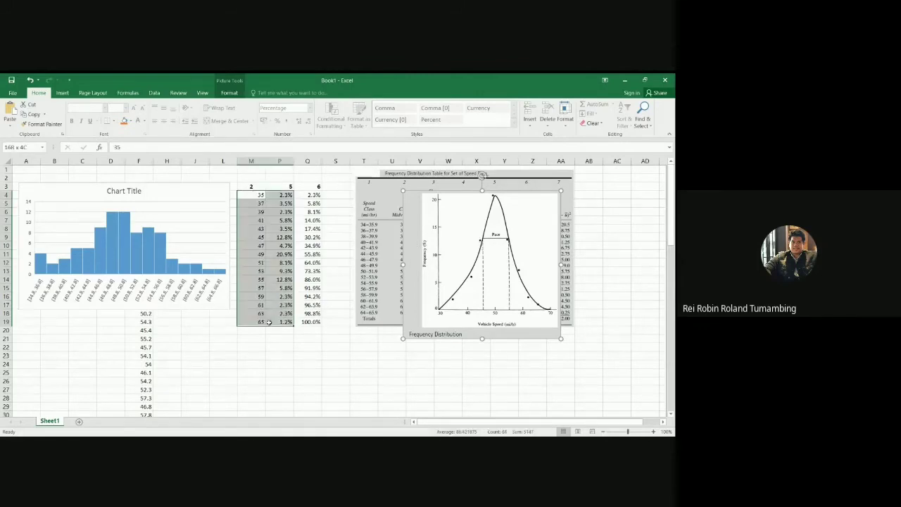
pyautogui.click(62, 92)
pyautogui.click(300, 124)
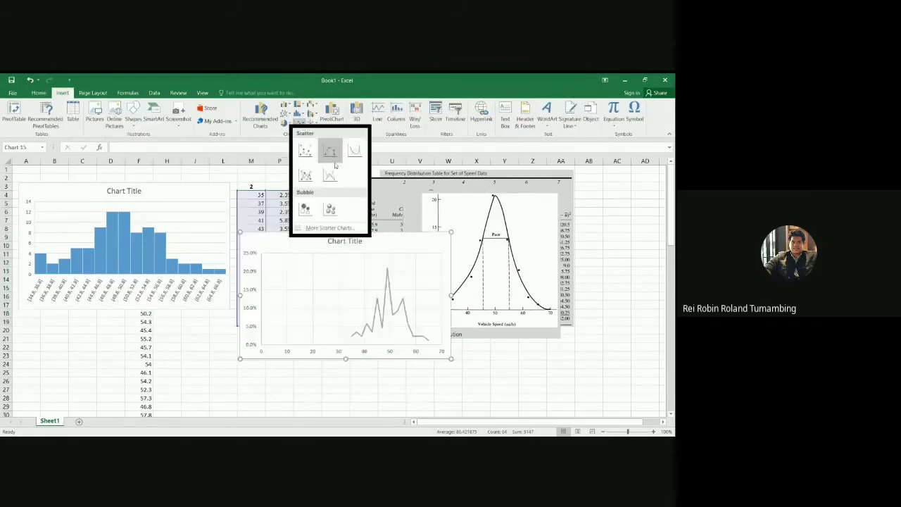
pyautogui.click(335, 169)
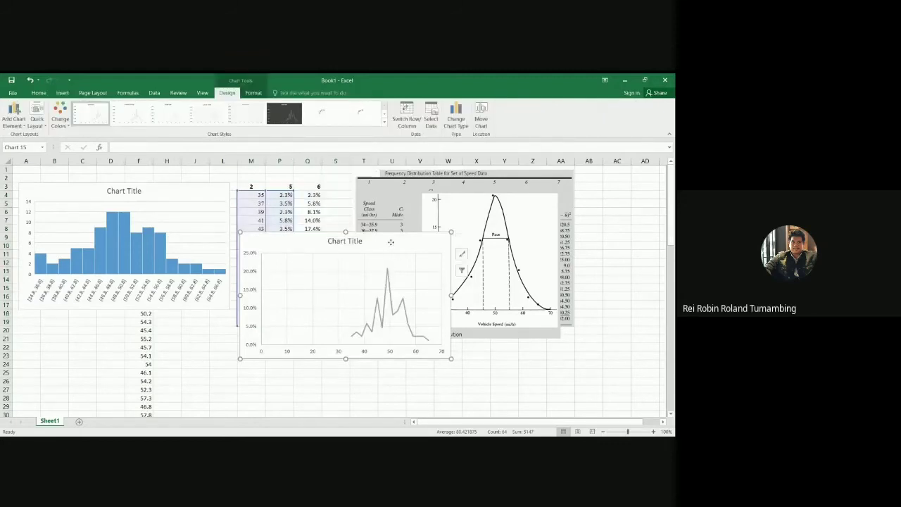
pyautogui.moveTo(390, 242); pyautogui.dragTo(540, 201)
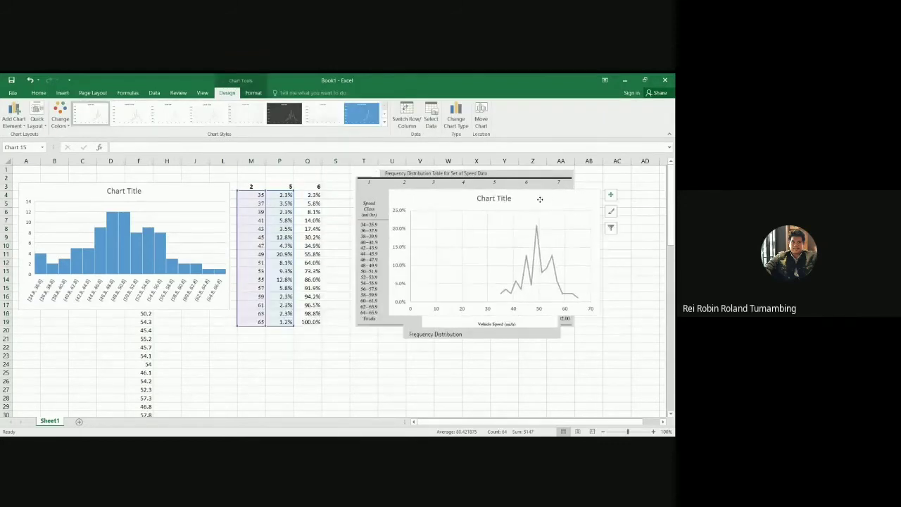
# Arrange the curve picture over columns T to X and the scatter chart beside it from column X onward for comparison
pyautogui.click(283, 363)
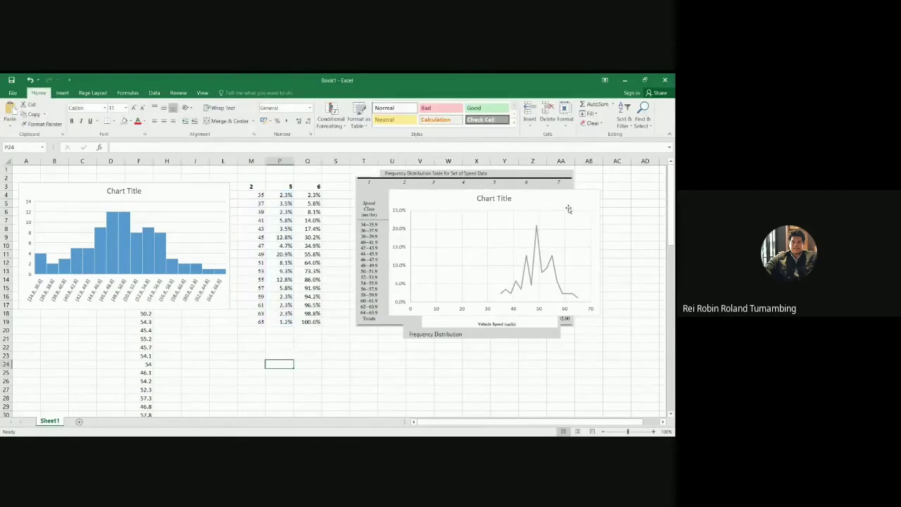
pyautogui.moveTo(569, 209); pyautogui.dragTo(625, 318)
pyautogui.click(514, 272)
pyautogui.moveTo(514, 272); pyautogui.dragTo(472, 245)
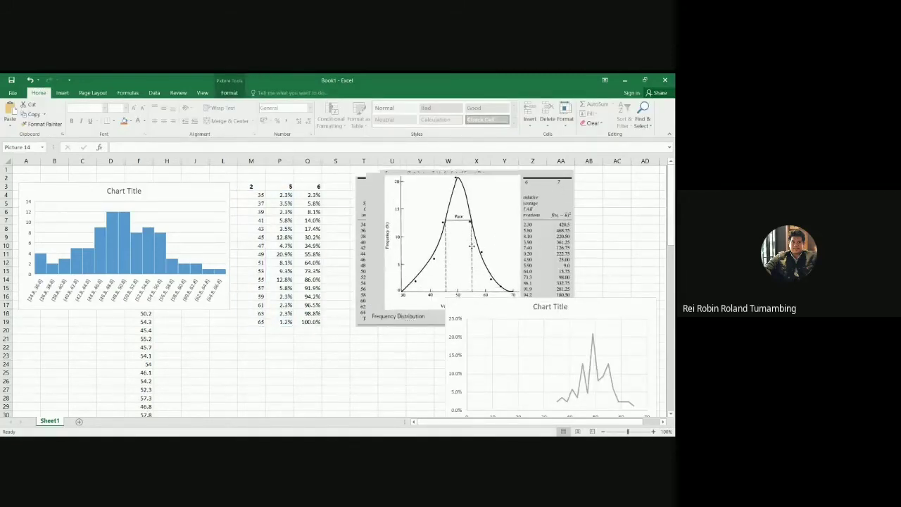
pyautogui.moveTo(582, 300); pyautogui.dragTo(613, 189)
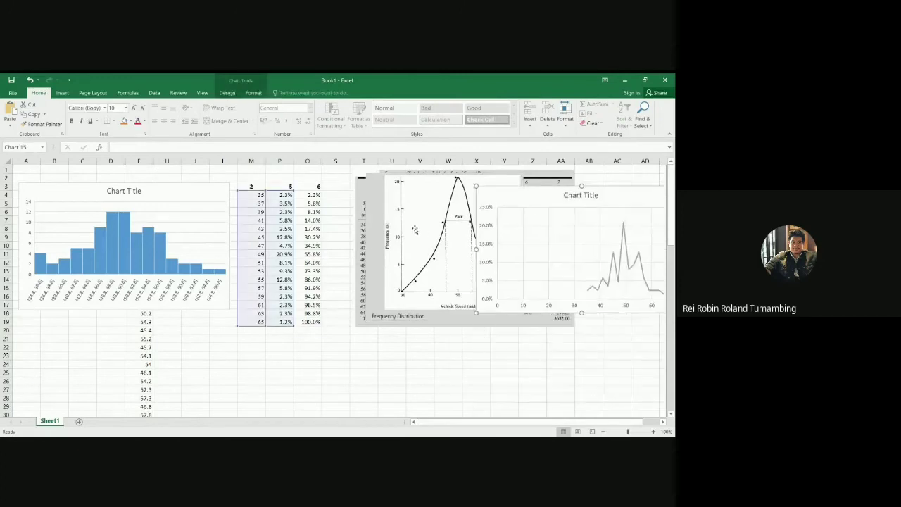
pyautogui.click(415, 230)
pyautogui.moveTo(416, 229); pyautogui.dragTo(398, 232)
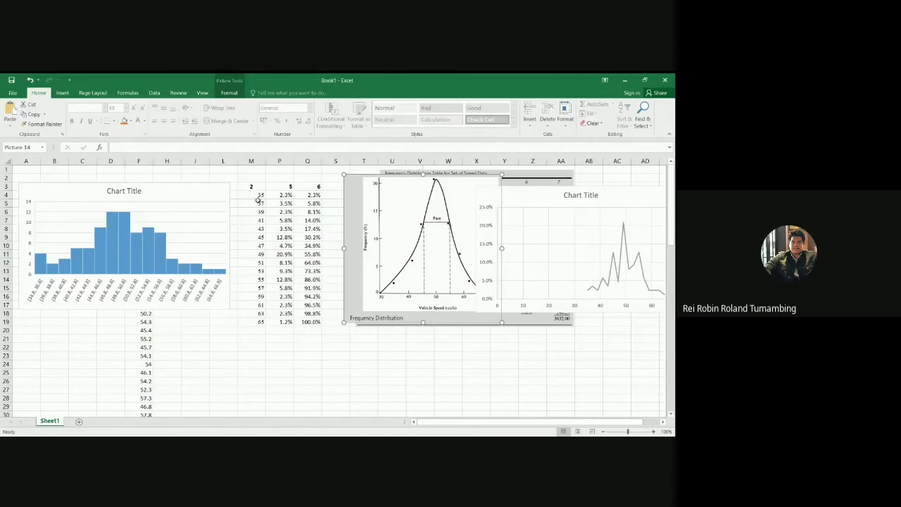
# Copy the midvalue and percentage rows for classes 35 and 37 to a new reduced table starting at M21
pyautogui.moveTo(261, 196); pyautogui.dragTo(285, 206)
pyautogui.hotkey('ctrl', 'c')
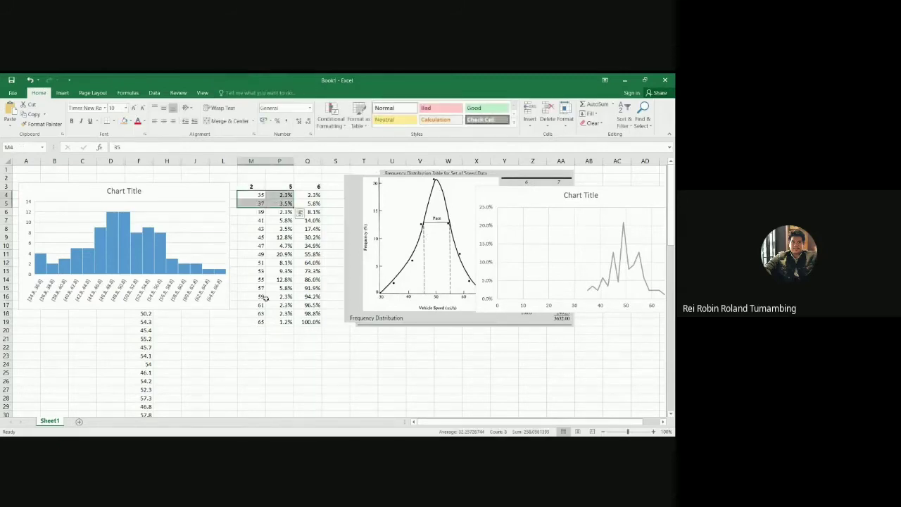
pyautogui.click(263, 340)
pyautogui.hotkey('ctrl', 'v')
pyautogui.click(279, 296)
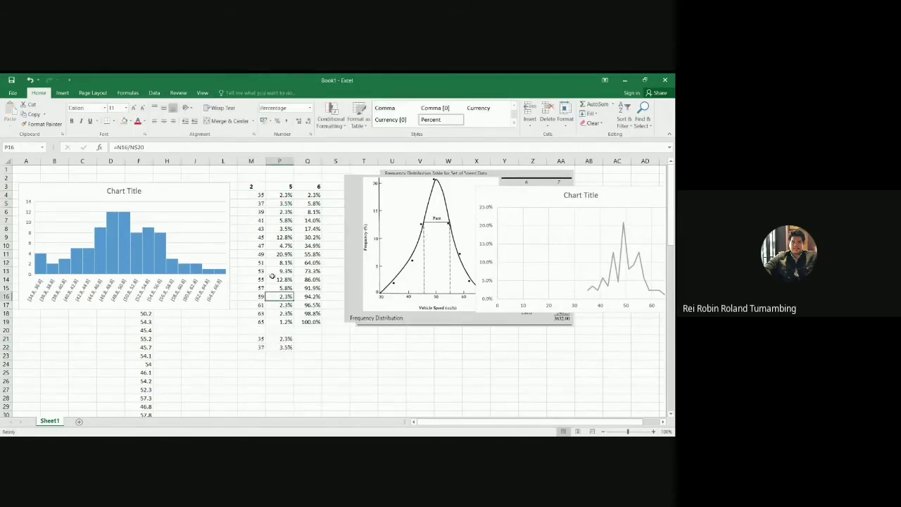
pyautogui.moveTo(260, 212); pyautogui.dragTo(285, 212)
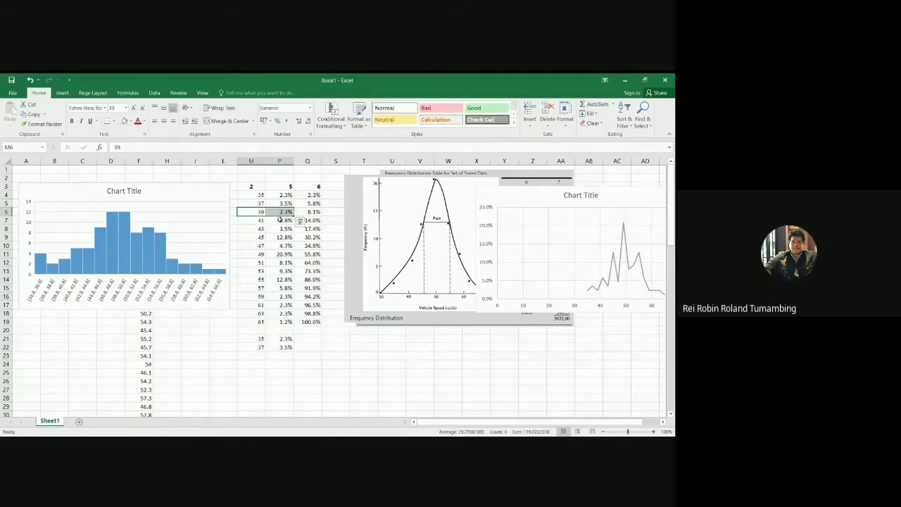
pyautogui.click(279, 237)
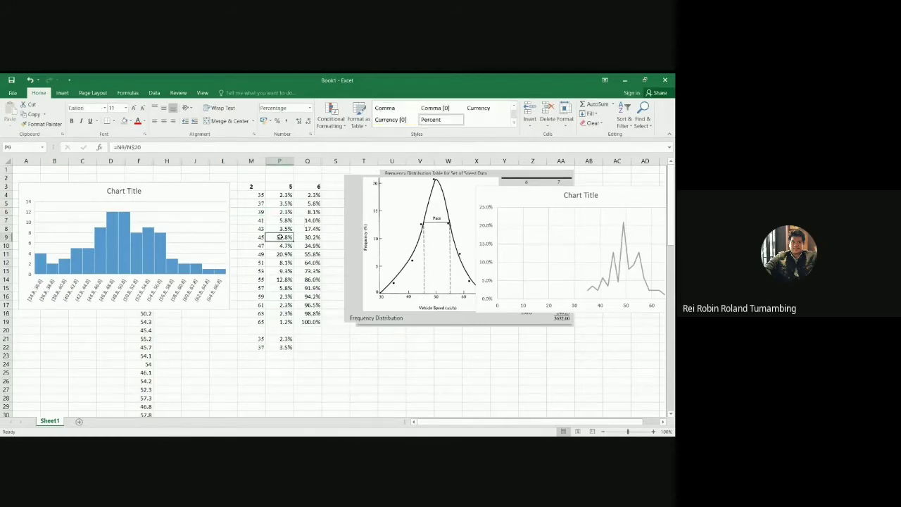
# Copy the midvalue 41 row with its percentage to the reduced table at M23
pyautogui.moveTo(254, 221); pyautogui.dragTo(285, 220)
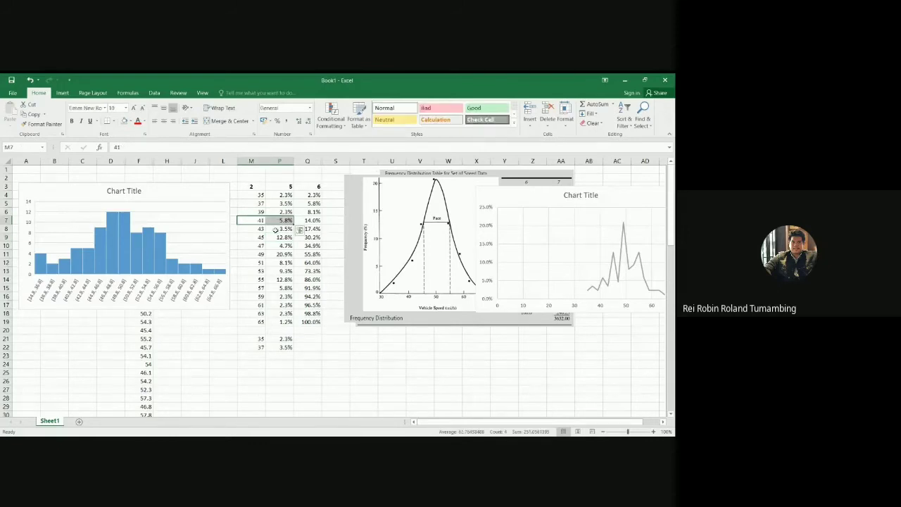
pyautogui.hotkey('ctrl', 'c')
pyautogui.click(257, 355)
pyautogui.hotkey('ctrl', 'v')
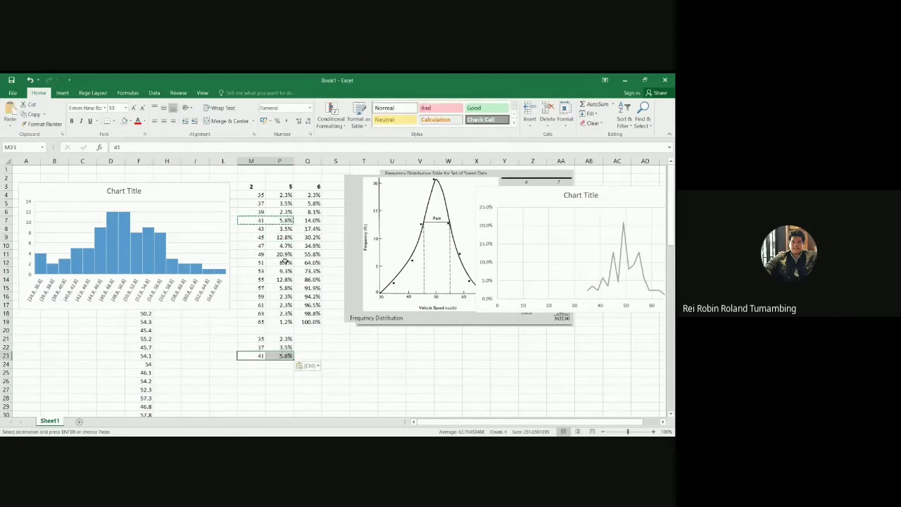
pyautogui.press('Escape')
pyautogui.click(336, 356)
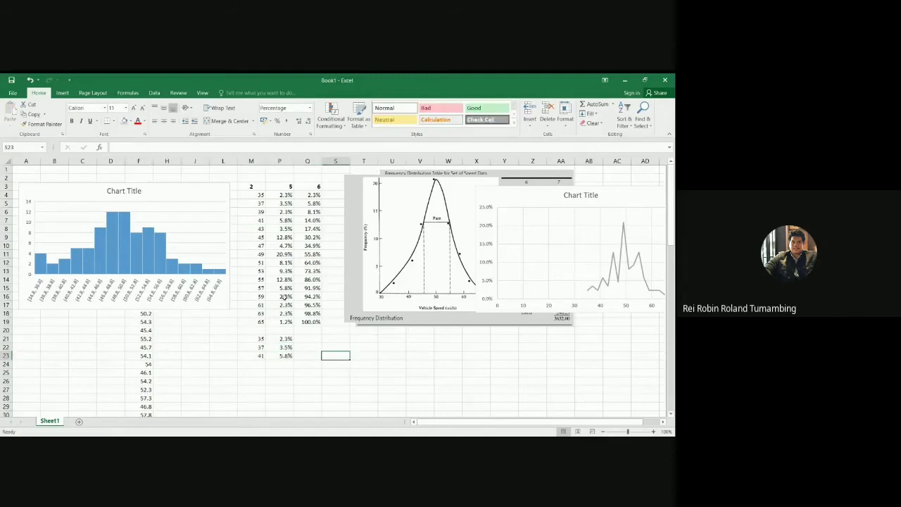
# Copy the midvalue 45 row with its percentage to the reduced table at M24
pyautogui.moveTo(259, 238); pyautogui.dragTo(285, 238)
pyautogui.hotkey('ctrl', 'c')
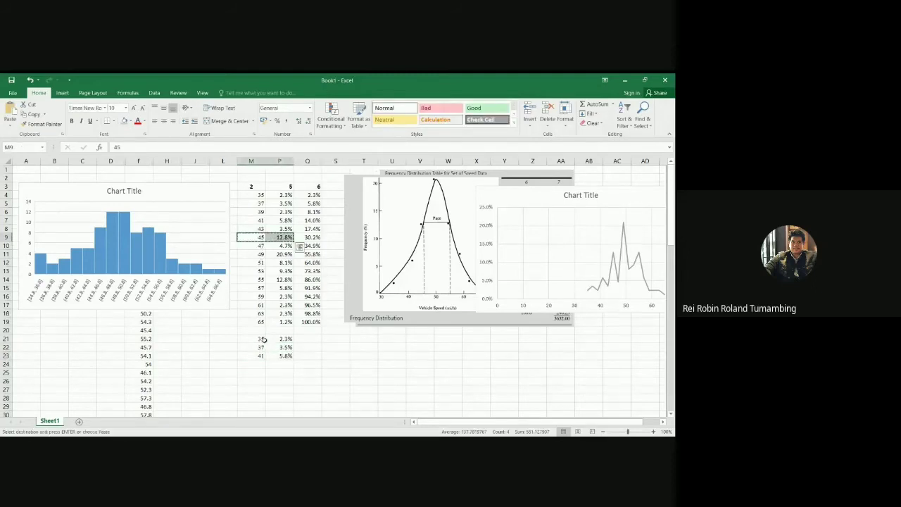
pyautogui.click(261, 366)
pyautogui.hotkey('ctrl', 'v')
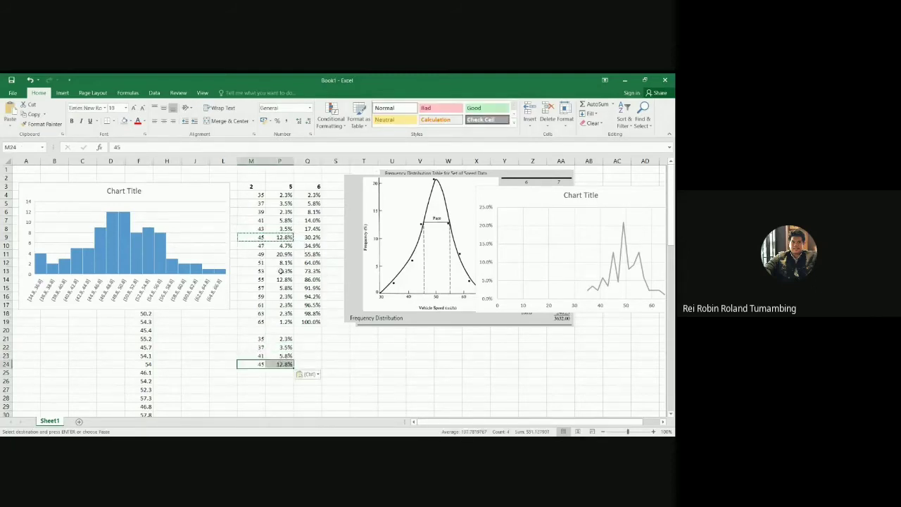
pyautogui.press('Escape')
# Copy the midvalue 49 row with its percentage to the reduced table at M25
pyautogui.click(261, 248)
pyautogui.moveTo(260, 248); pyautogui.dragTo(285, 248)
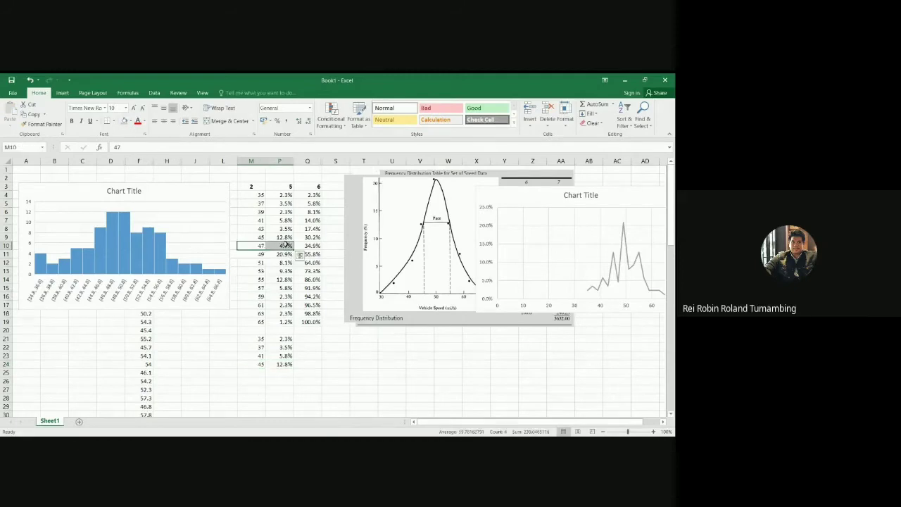
pyautogui.click(283, 262)
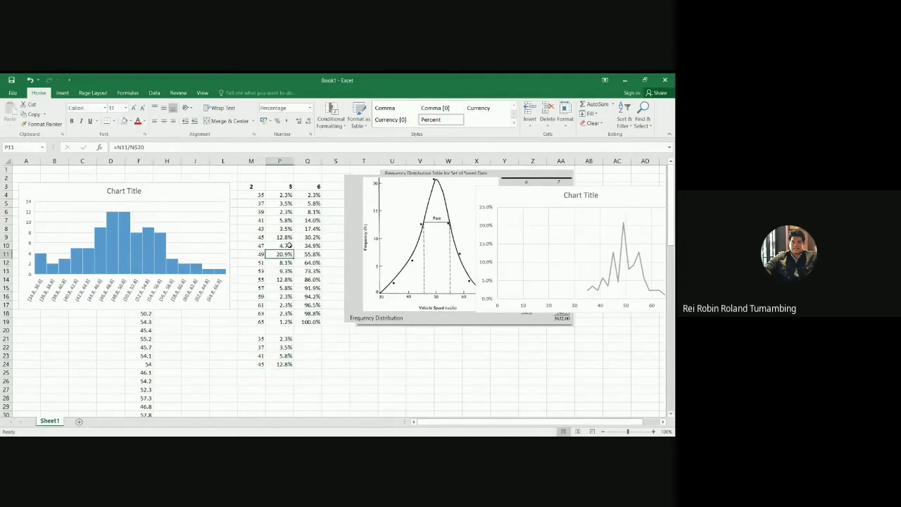
pyautogui.click(288, 245)
pyautogui.moveTo(254, 256); pyautogui.dragTo(285, 255)
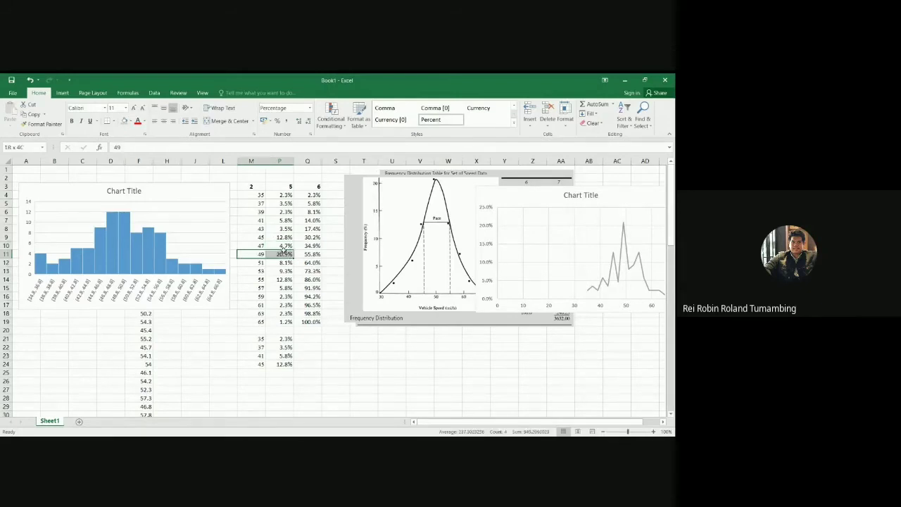
pyautogui.hotkey('ctrl', 'c')
pyautogui.click(257, 372)
pyautogui.hotkey('ctrl', 'v')
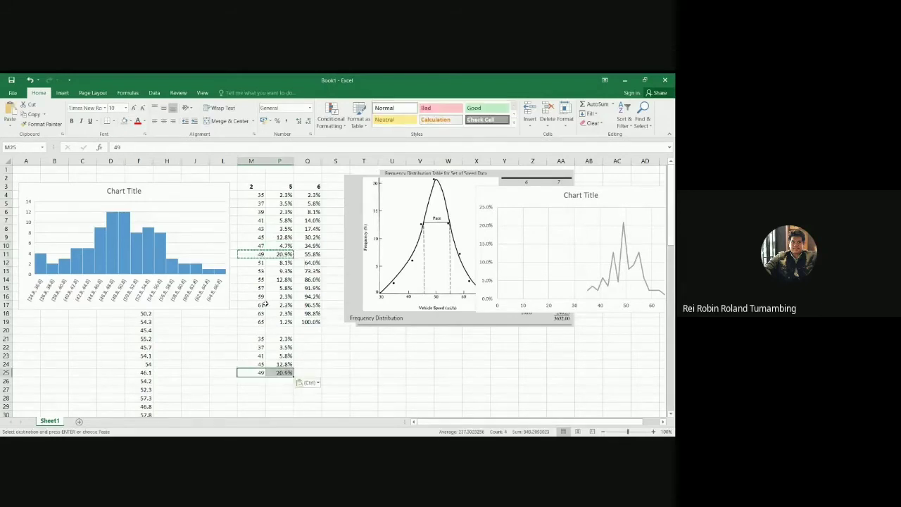
pyautogui.press('Escape')
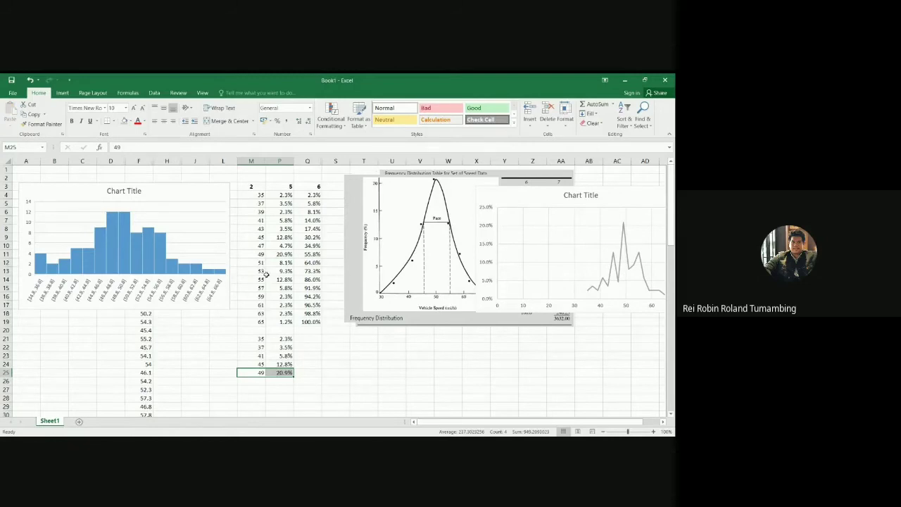
# Copy the rows for midvalues 55 to 65 with their percentages to the reduced table starting at M25
pyautogui.click(258, 264)
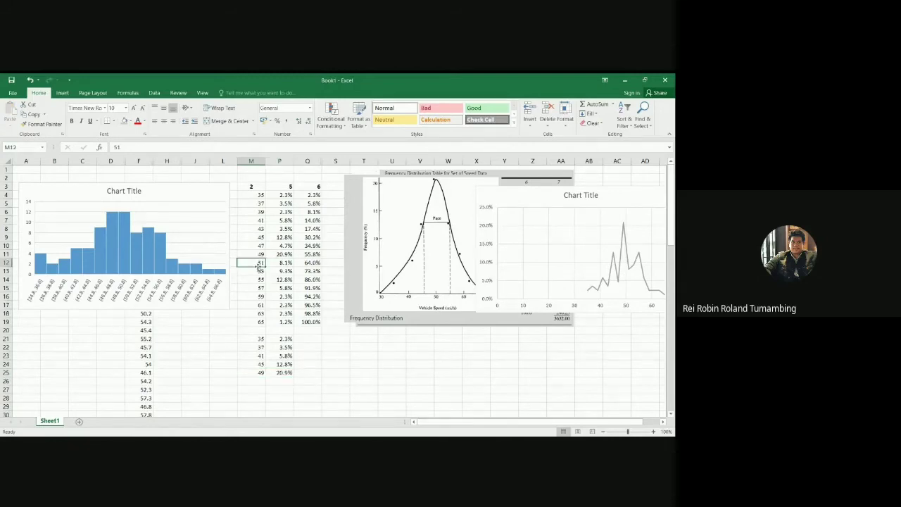
pyautogui.moveTo(257, 280); pyautogui.dragTo(284, 321)
pyautogui.hotkey('ctrl', 'c')
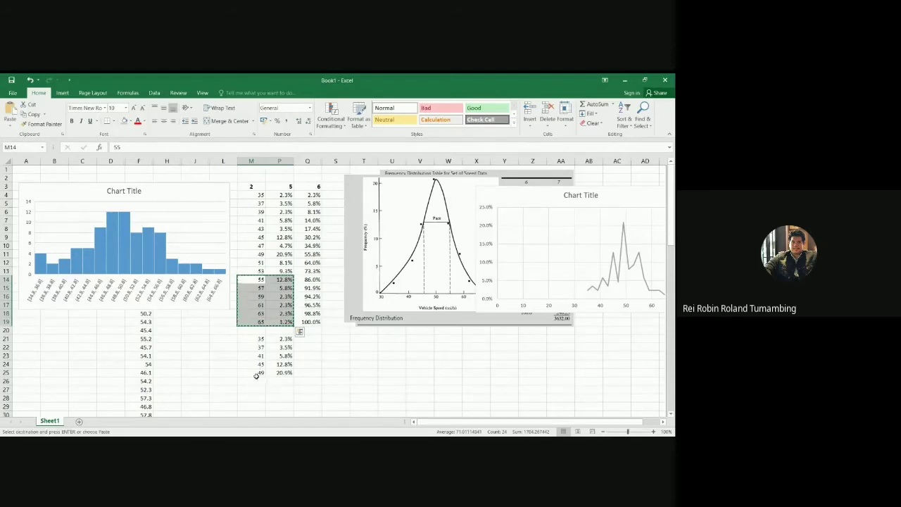
pyautogui.click(257, 372)
pyautogui.hotkey('ctrl', 'v')
pyautogui.click(336, 379)
pyautogui.press('Escape')
pyautogui.scroll(-4, 324, 374)
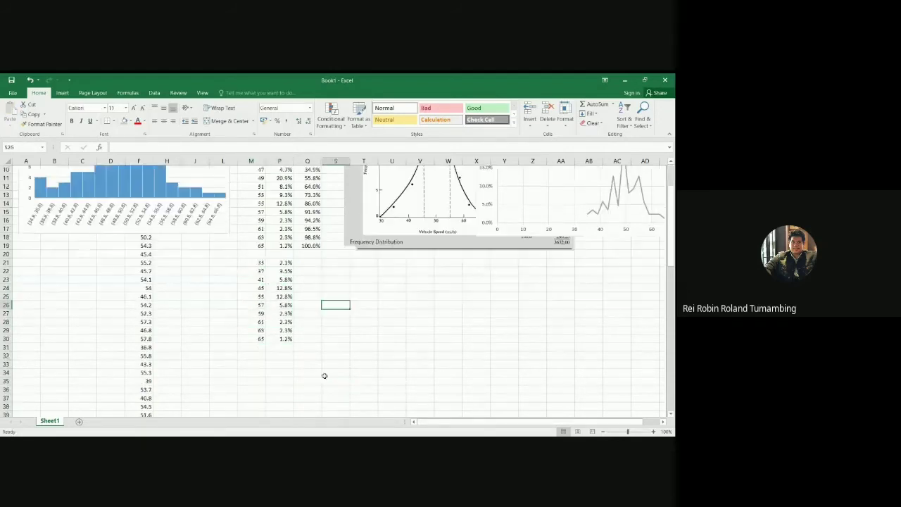
pyautogui.scroll(4, 301, 302)
pyautogui.scroll(-3, 301, 302)
pyautogui.scroll(3, 312, 312)
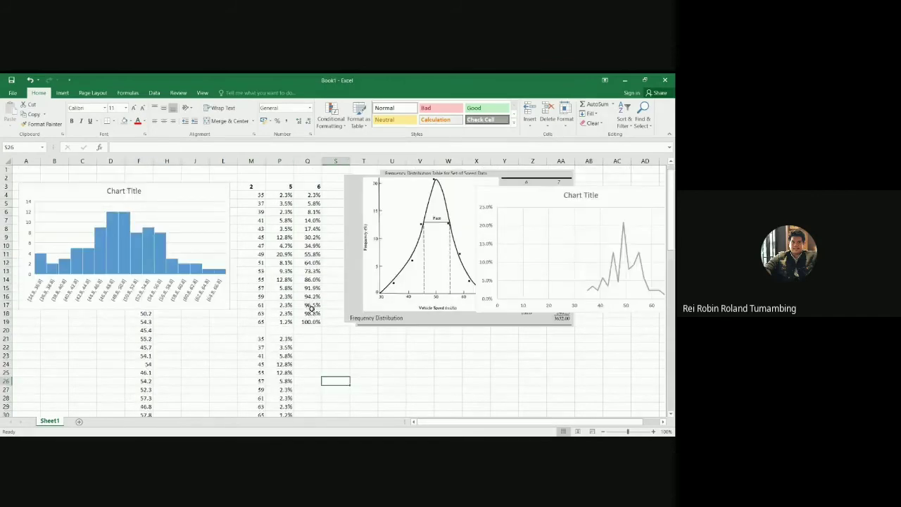
pyautogui.scroll(-3, 312, 311)
pyautogui.scroll(3, 353, 328)
pyautogui.scroll(-3, 354, 329)
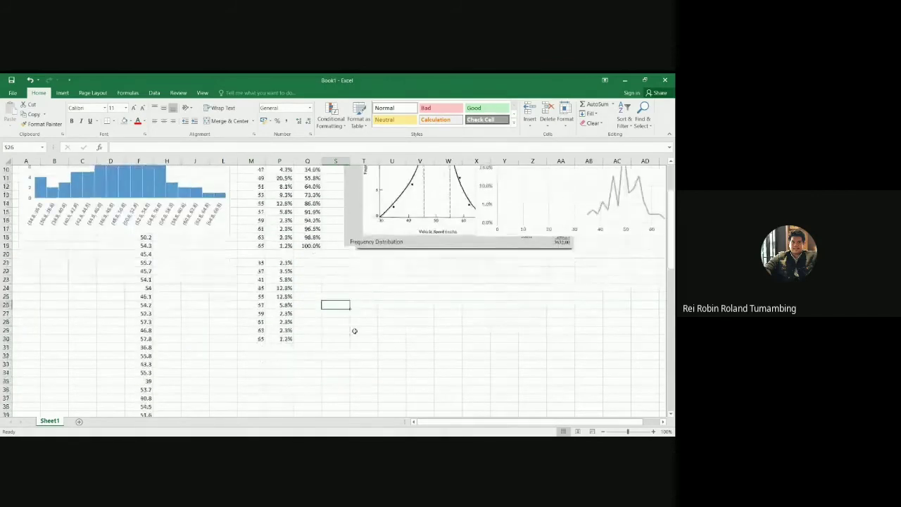
# Plot the reduced table M21:P30 as a scatter chart with smooth lines and markers, and place the chart beside the table
pyautogui.scroll(3, 352, 328)
pyautogui.scroll(-3, 297, 331)
pyautogui.moveTo(245, 314); pyautogui.dragTo(278, 393)
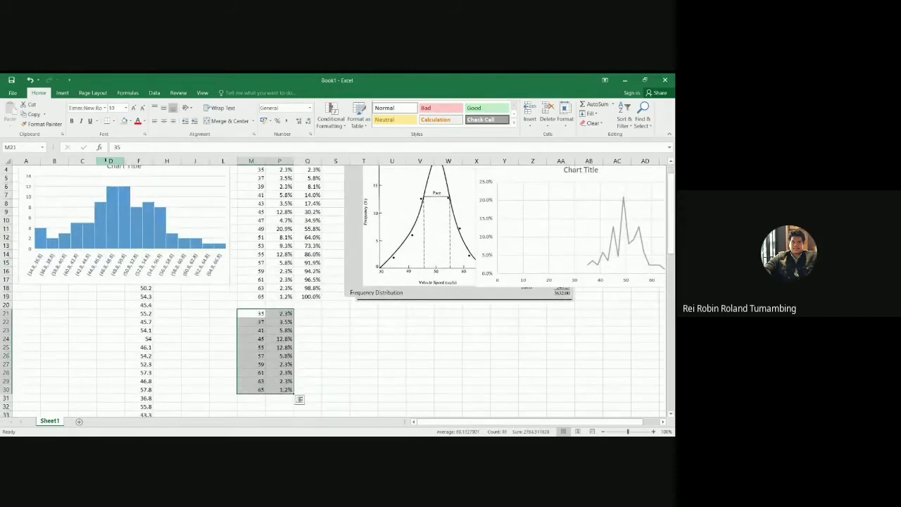
pyautogui.click(62, 93)
pyautogui.click(300, 123)
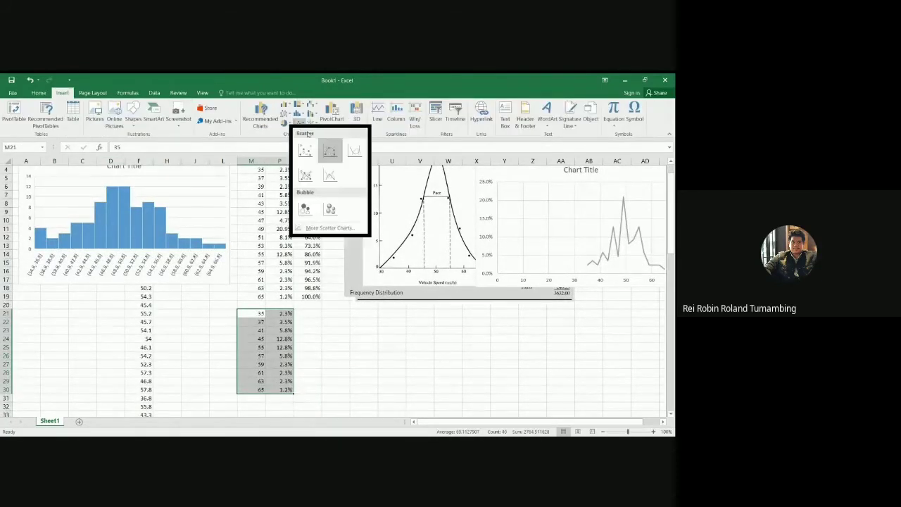
pyautogui.click(333, 162)
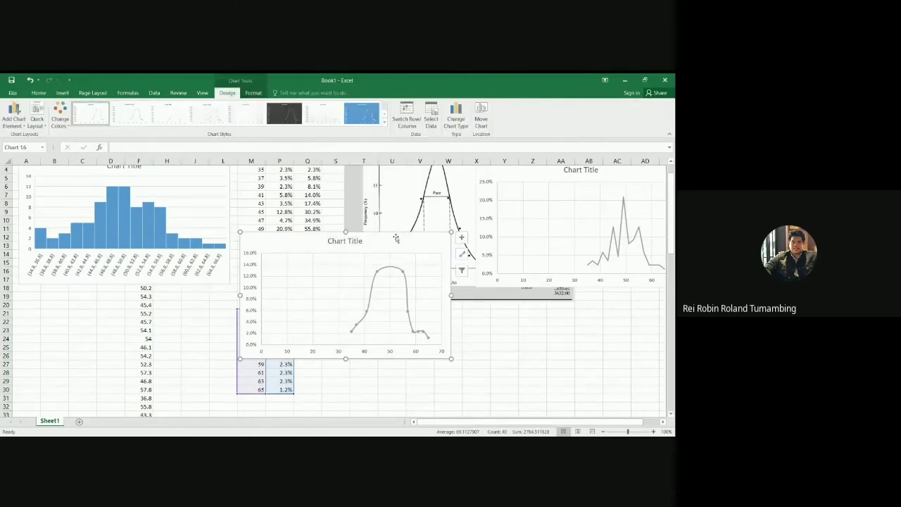
pyautogui.moveTo(395, 237); pyautogui.dragTo(528, 258)
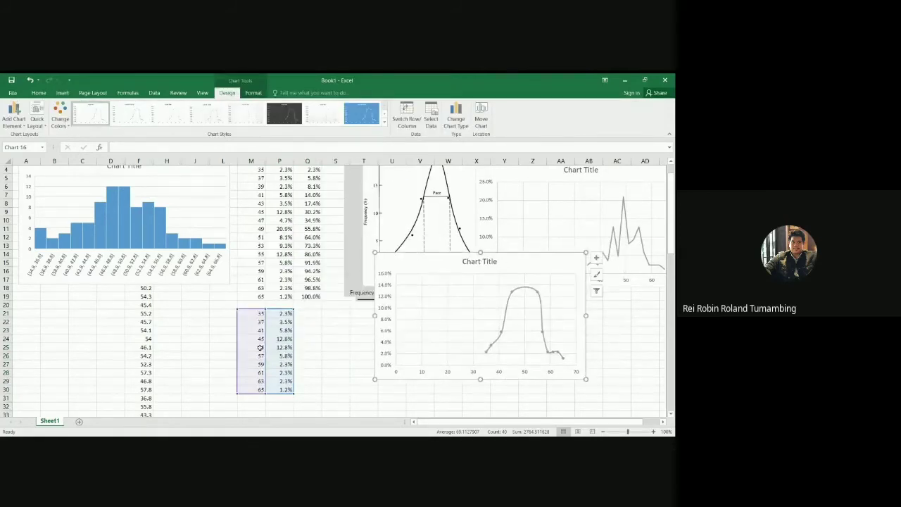
pyautogui.click(309, 345)
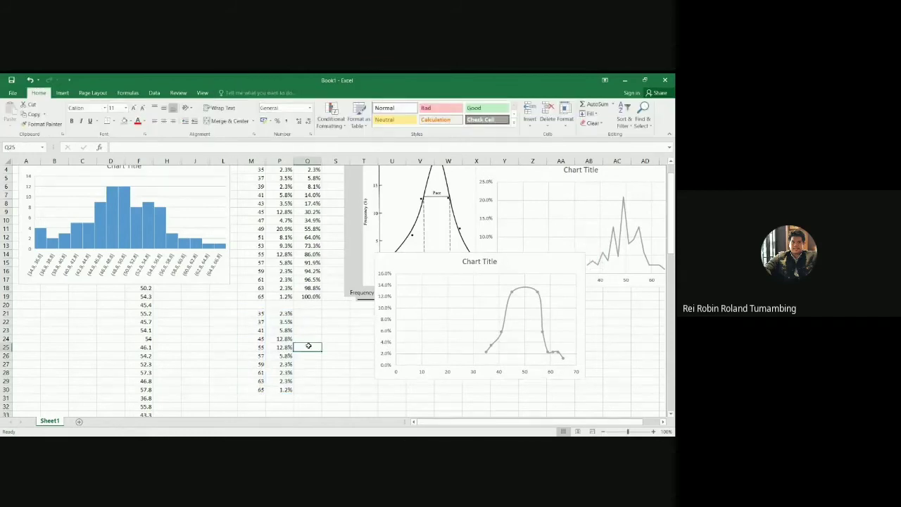
# Delete the smooth-line scatter chart beside the reduced table
pyautogui.click(520, 265)
pyautogui.press('Delete')
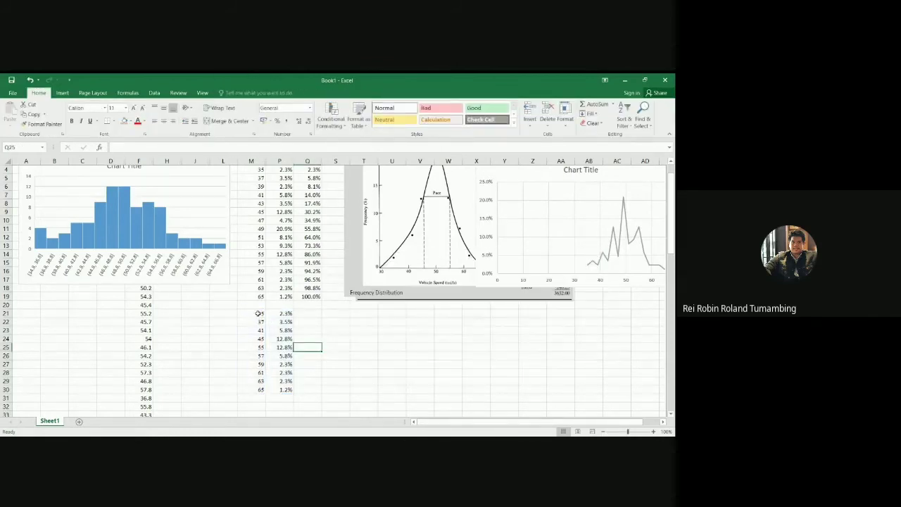
pyautogui.scroll(1, 258, 314)
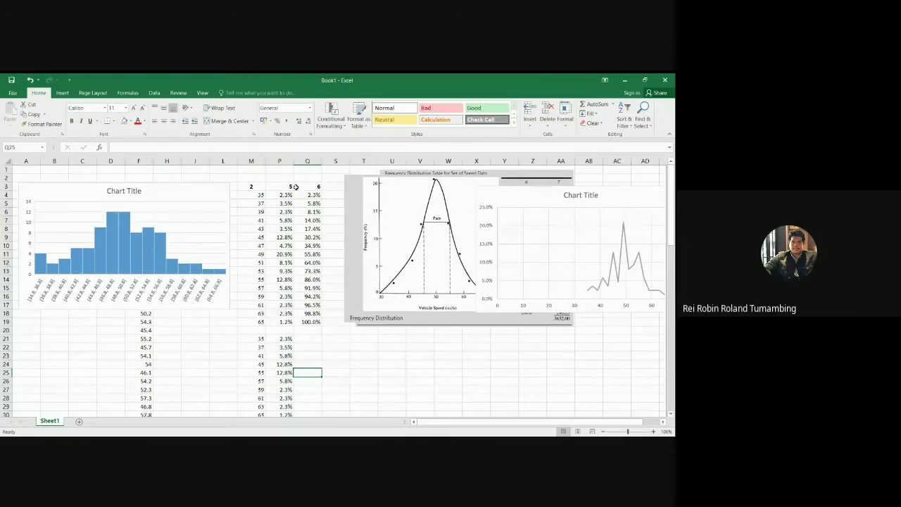
# Replace the midvalue 55 row at M25 in the reduced table with a copy of the midvalue 49 row and its percentage
pyautogui.click(259, 364)
pyautogui.moveTo(259, 237); pyautogui.dragTo(281, 238)
pyautogui.click(262, 373)
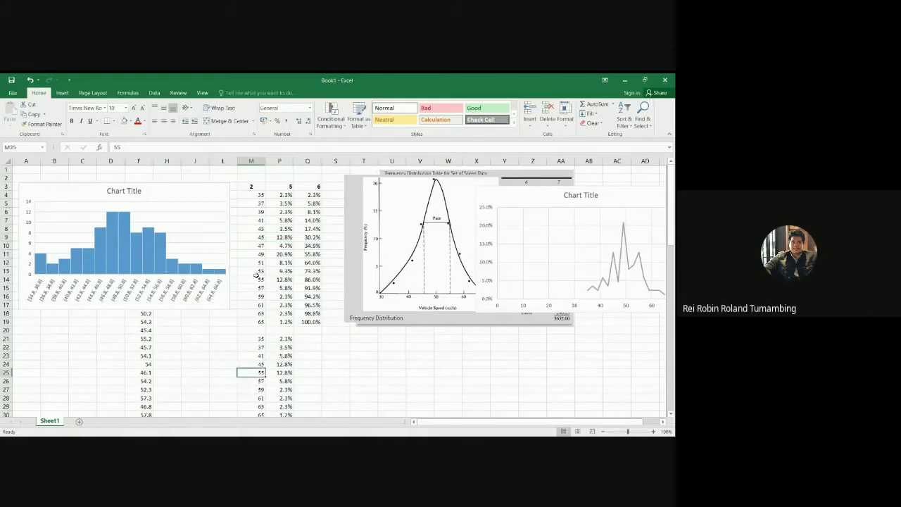
pyautogui.click(259, 281)
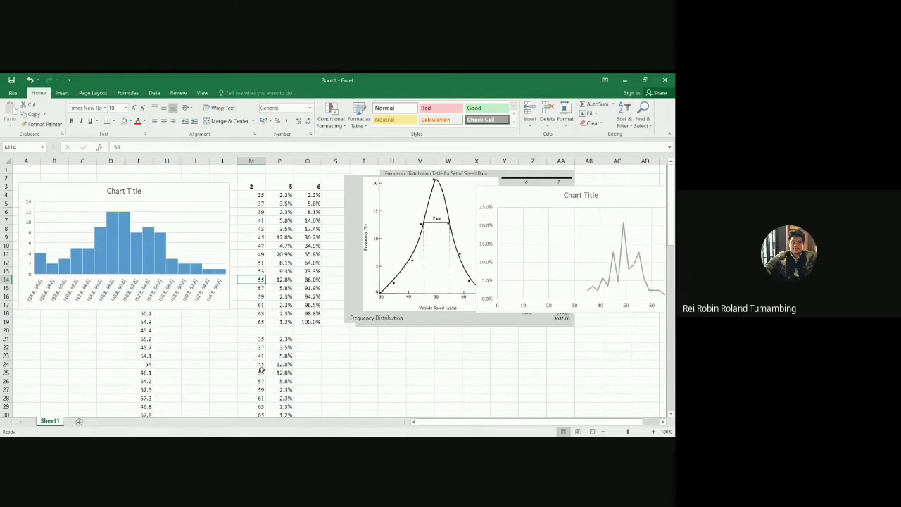
pyautogui.moveTo(260, 254); pyautogui.dragTo(285, 253)
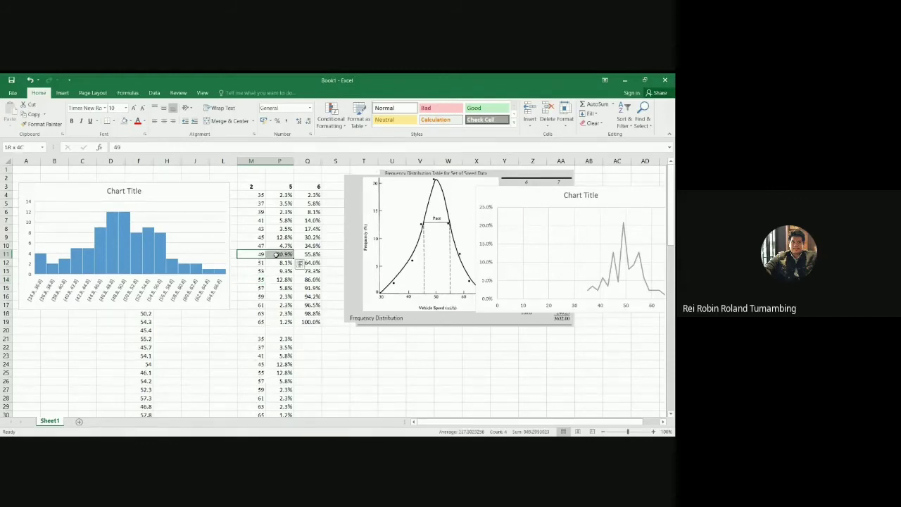
pyautogui.hotkey('ctrl', 'c')
pyautogui.click(259, 373)
pyautogui.hotkey('ctrl', 'v')
pyautogui.click(368, 384)
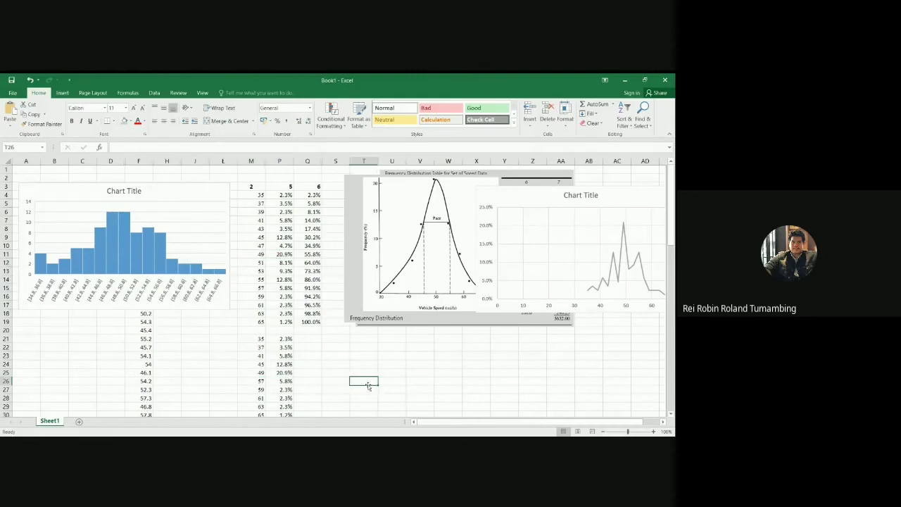
# Clear the whole reduced table of midvalues and percentages from M21 to P30
pyautogui.scroll(-2, 307, 358)
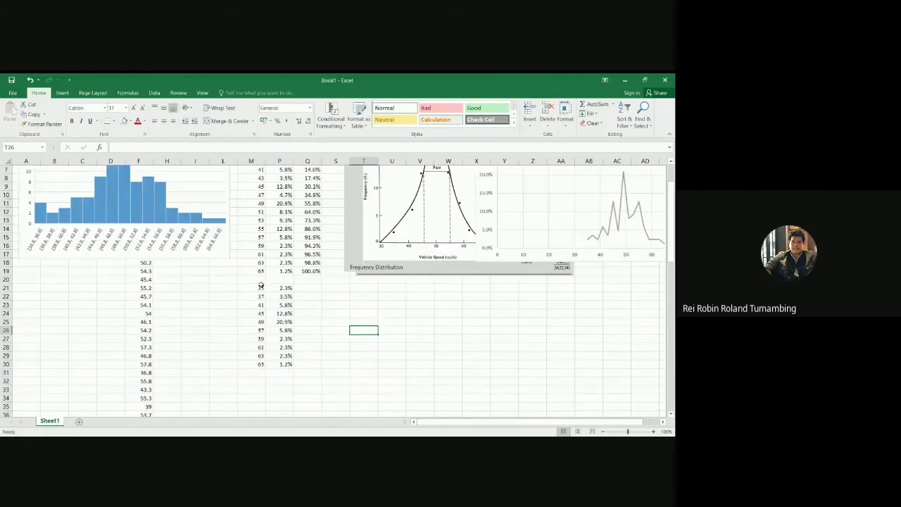
pyautogui.moveTo(261, 287); pyautogui.dragTo(284, 364)
pyautogui.scroll(2, 285, 362)
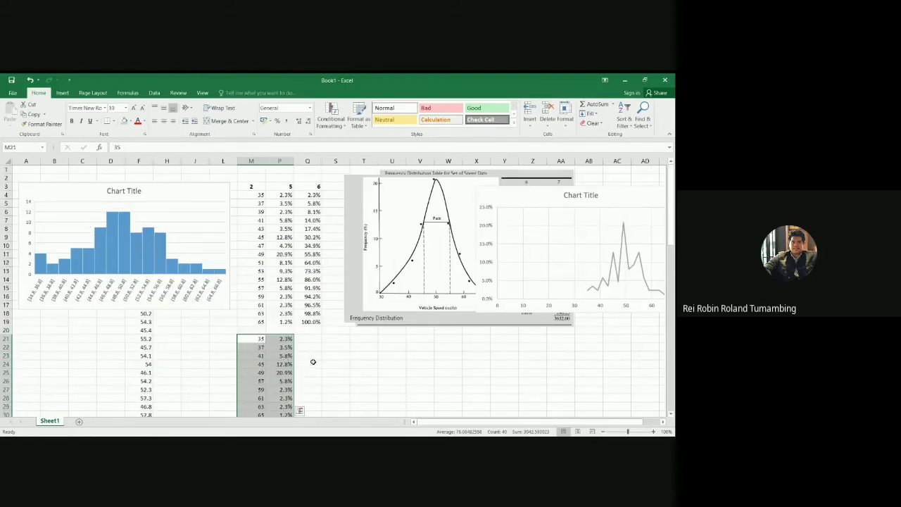
pyautogui.press('Delete')
pyautogui.click(340, 373)
# Copy the rows for midvalues 35 and 37 with their percentages to M21 to restart the reduced table
pyautogui.moveTo(259, 192); pyautogui.dragTo(287, 206)
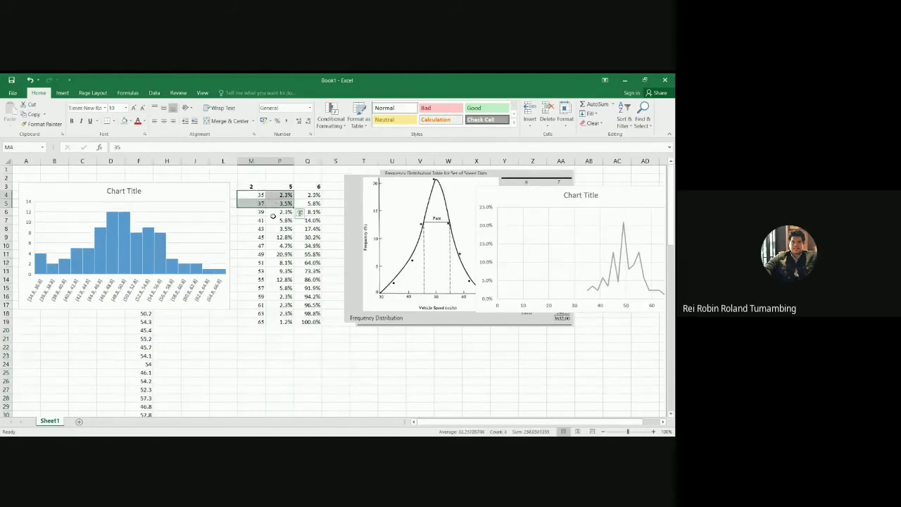
pyautogui.hotkey('ctrl', 'c')
pyautogui.click(261, 339)
pyautogui.hotkey('ctrl', 'v')
pyautogui.click(300, 357)
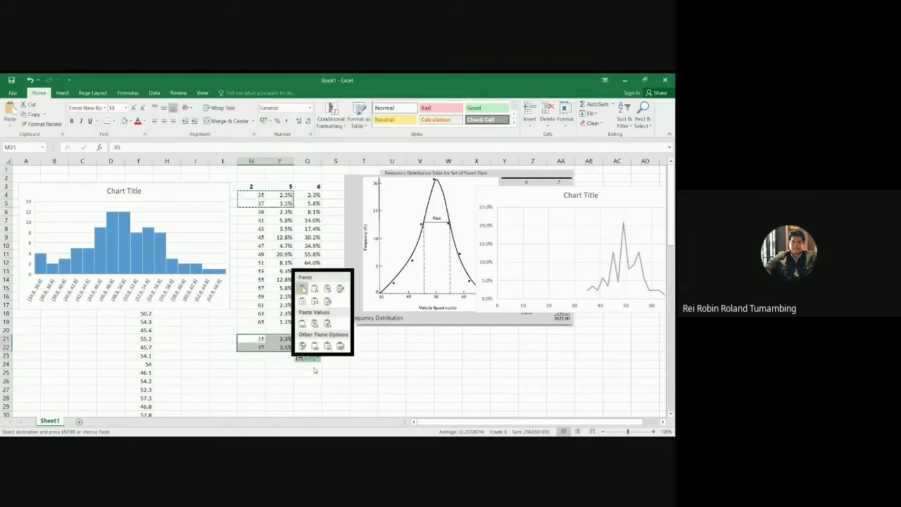
pyautogui.click(262, 381)
pyautogui.press('Escape')
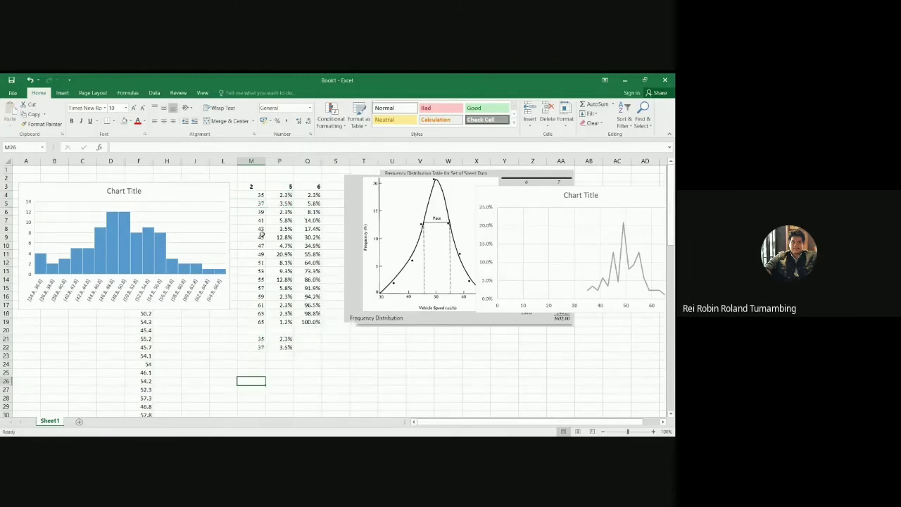
pyautogui.press('Up')
pyautogui.press('Up')
pyautogui.press('Up')
pyautogui.press('Up')
pyautogui.press('Up')
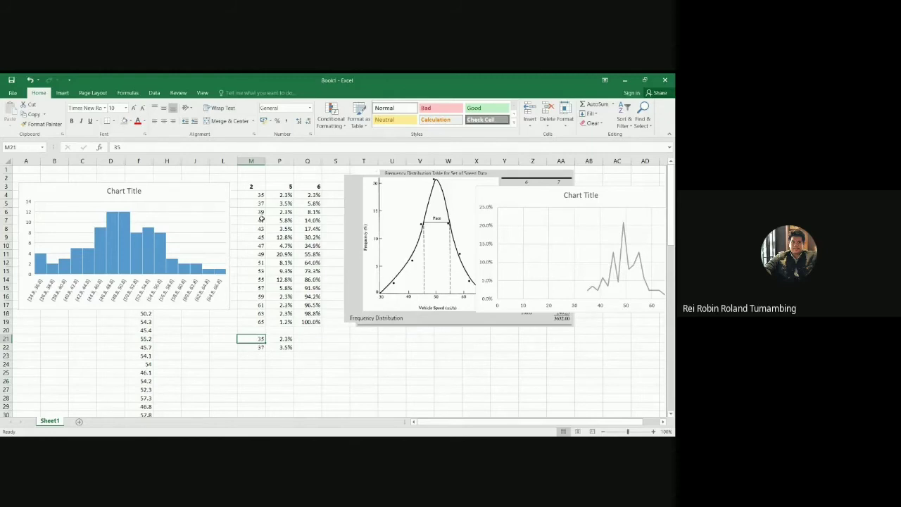
# Copy the midvalue 41 row with its percentage to M23, below the midvalue 37 row of the reduced table
pyautogui.moveTo(261, 219); pyautogui.dragTo(286, 220)
pyautogui.hotkey('ctrl', 'c')
pyautogui.click(259, 355)
pyautogui.hotkey('ctrl', 'v')
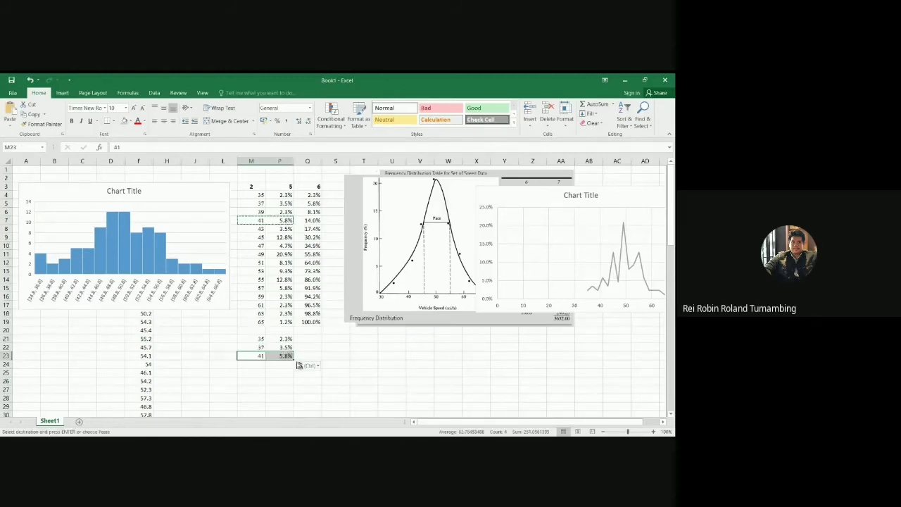
pyautogui.click(299, 366)
pyautogui.click(364, 355)
pyautogui.press('Escape')
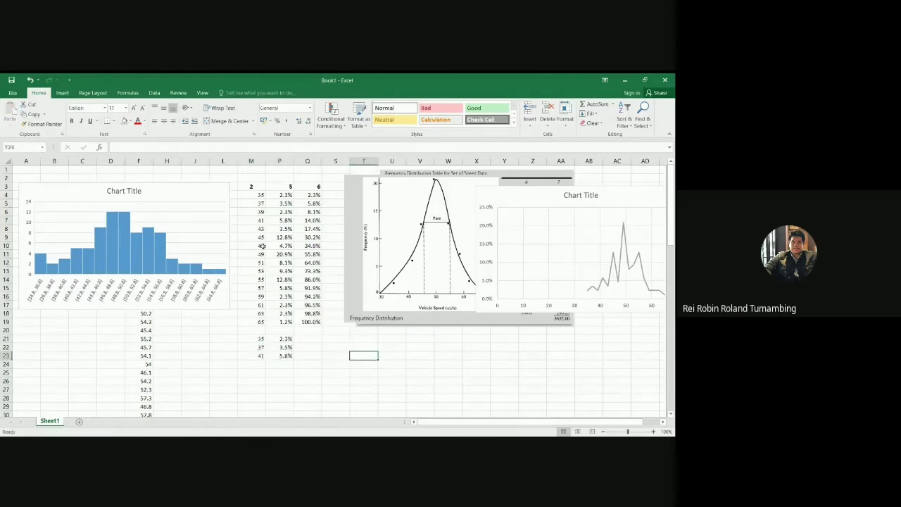
# Copy the midvalue 45 row with its percentage to M24 in the rebuilt reduced table
pyautogui.moveTo(259, 238); pyautogui.dragTo(286, 238)
pyautogui.hotkey('ctrl', 'c')
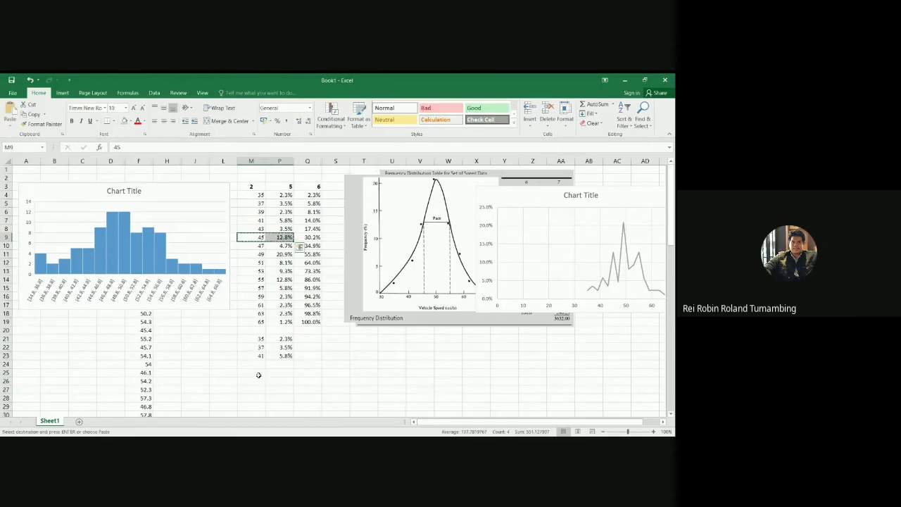
pyautogui.click(259, 365)
pyautogui.hotkey('ctrl', 'v')
pyautogui.click(301, 374)
pyautogui.click(301, 373)
pyautogui.click(301, 374)
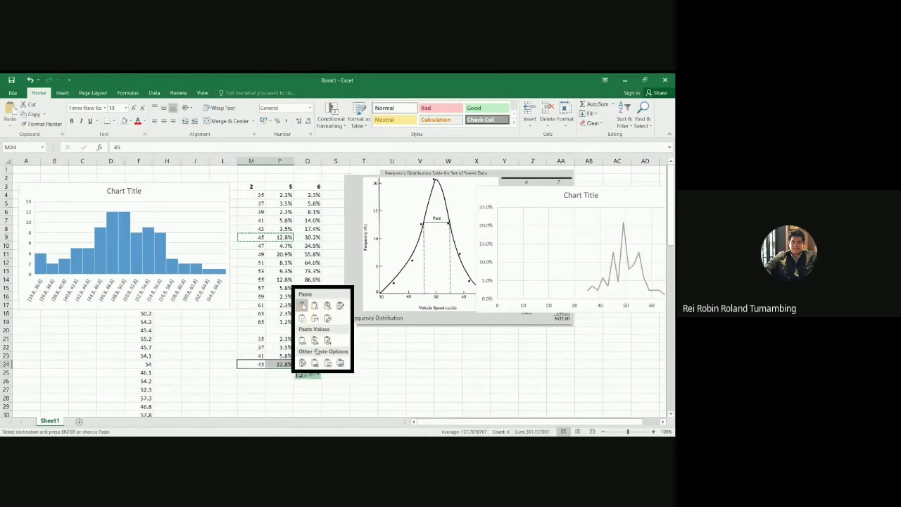
pyautogui.click(362, 362)
pyautogui.press('Escape')
# Copy the midvalue 49 row with its percentage to M25 in the rebuilt reduced table
pyautogui.moveTo(256, 254); pyautogui.dragTo(285, 255)
pyautogui.hotkey('ctrl', 'c')
pyautogui.click(261, 372)
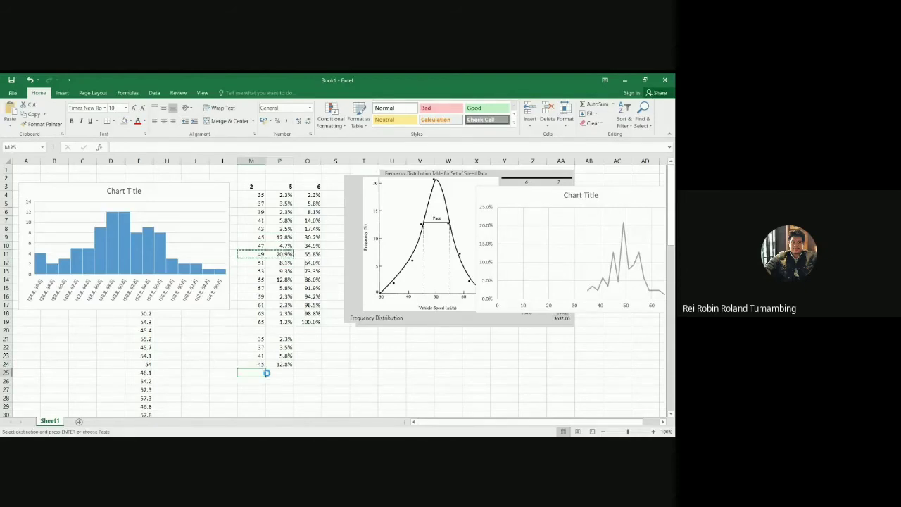
pyautogui.hotkey('ctrl', 'v')
pyautogui.click(314, 384)
pyautogui.click(369, 364)
pyautogui.click(369, 364)
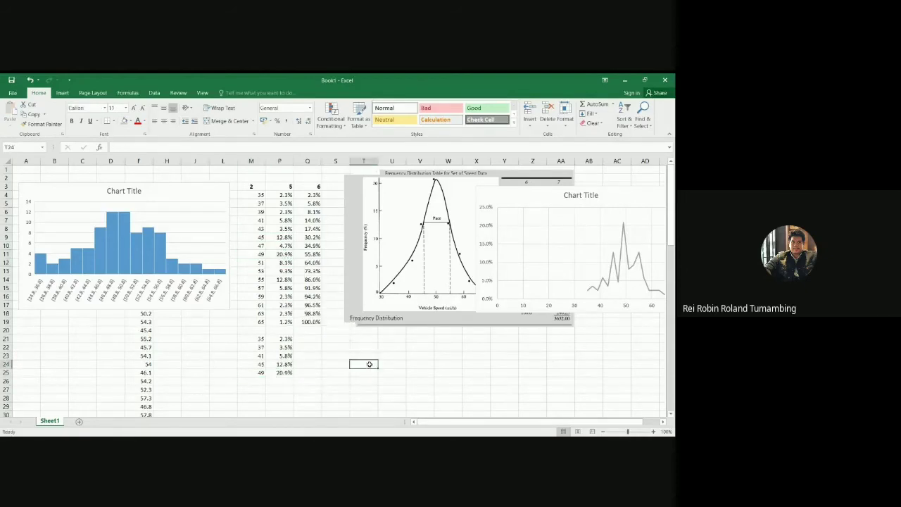
# Reposition the reference frequency distribution picture so that it starts around column V, partly behind the jagged line chart
pyautogui.moveTo(257, 254); pyautogui.dragTo(286, 255)
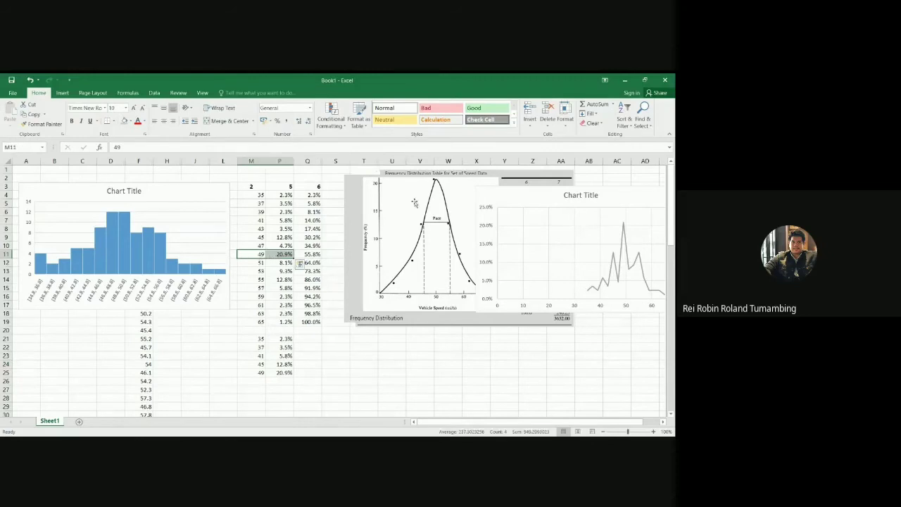
pyautogui.moveTo(482, 219); pyautogui.dragTo(435, 261)
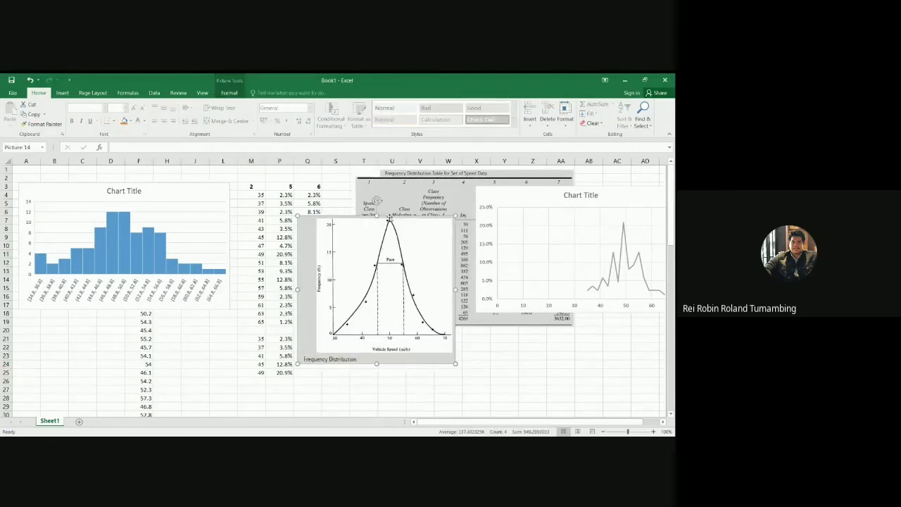
pyautogui.moveTo(413, 259); pyautogui.dragTo(524, 210)
pyautogui.click(524, 210)
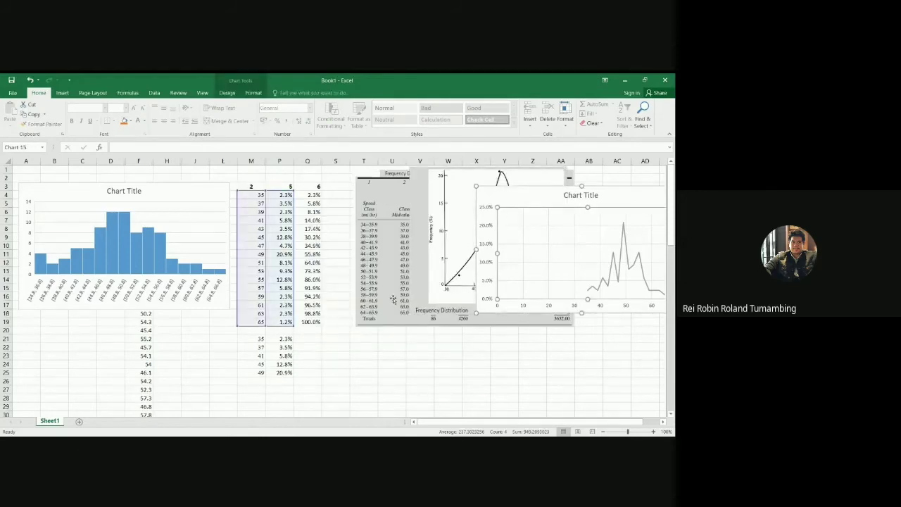
pyautogui.click(334, 297)
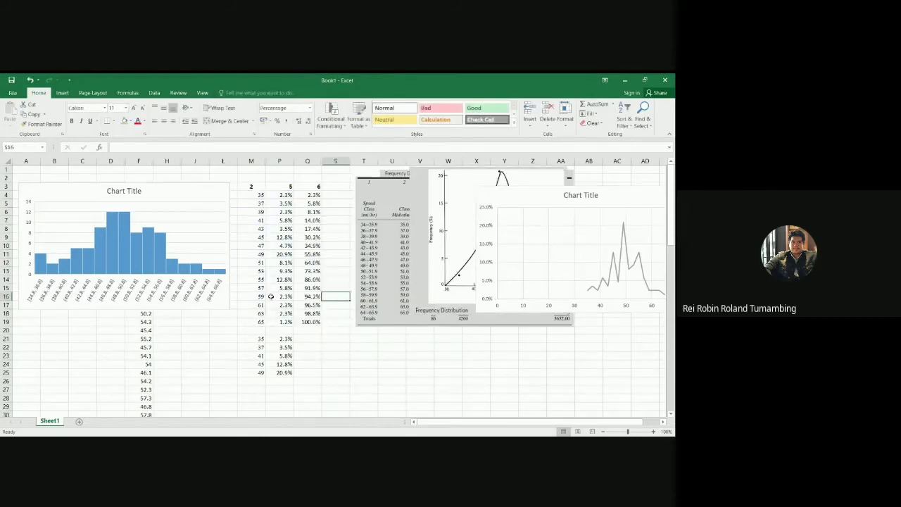
# Copy the midvalue 55 row with its percentage to the reduced table at M26
pyautogui.moveTo(261, 279); pyautogui.dragTo(285, 279)
pyautogui.hotkey('ctrl', 'c')
pyautogui.click(252, 381)
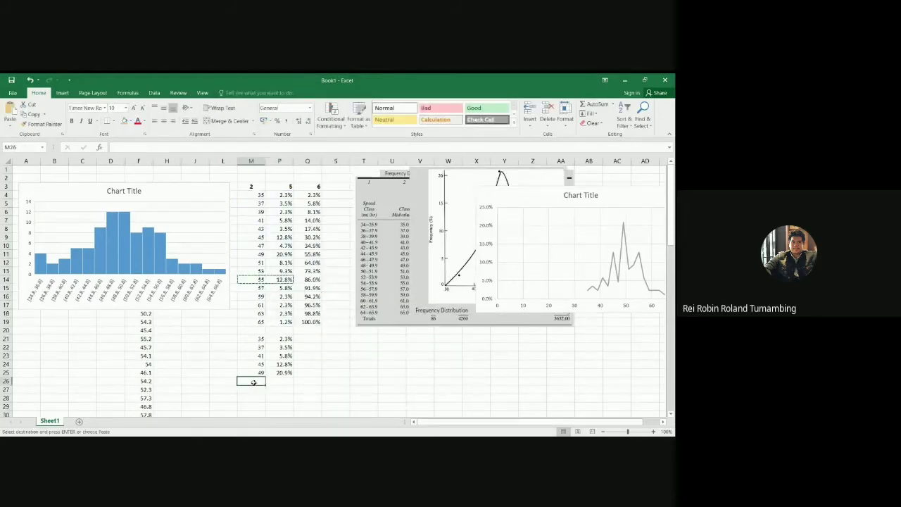
pyautogui.hotkey('ctrl', 'v')
pyautogui.click(308, 391)
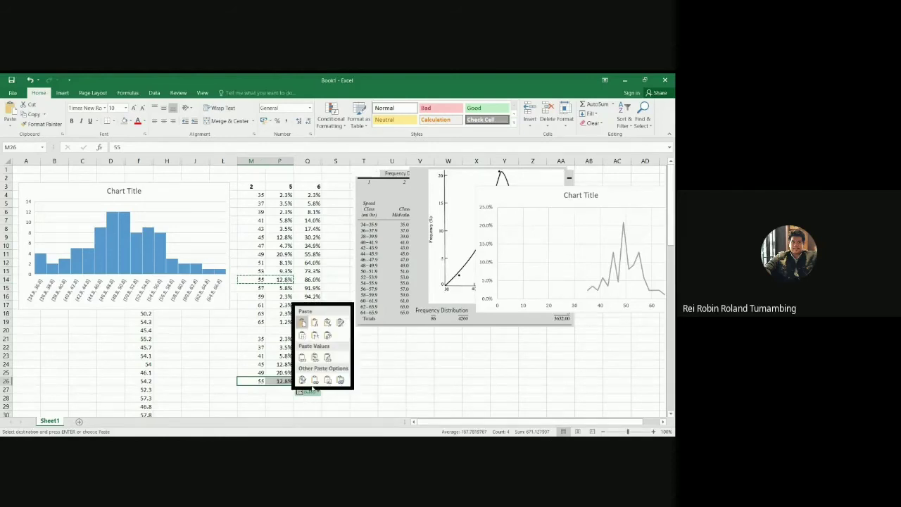
pyautogui.press('Escape')
pyautogui.click(352, 360)
# Copy the rows for midvalues 57 to 65 with their percentages to the reduced table starting at M27
pyautogui.moveTo(251, 289); pyautogui.dragTo(285, 321)
pyautogui.hotkey('ctrl', 'c')
pyautogui.click(255, 389)
pyautogui.hotkey('ctrl', 'v')
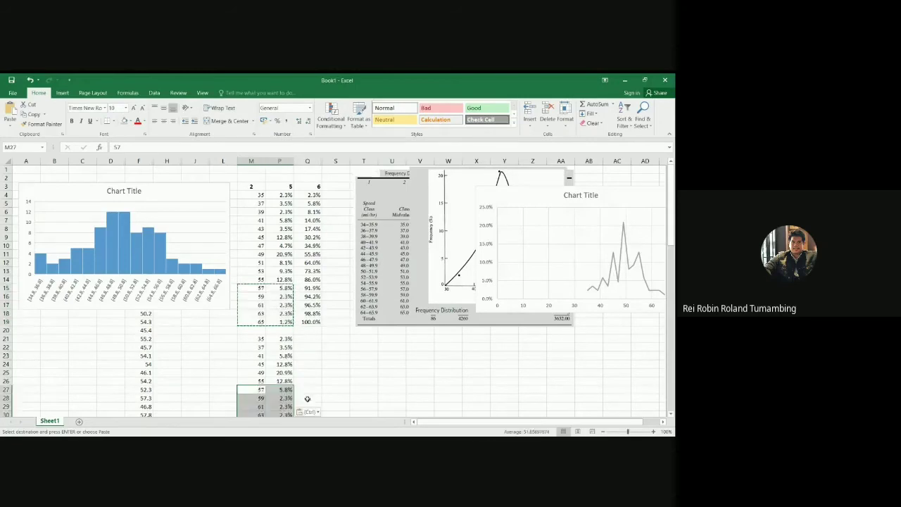
pyautogui.click(318, 413)
pyautogui.click(314, 382)
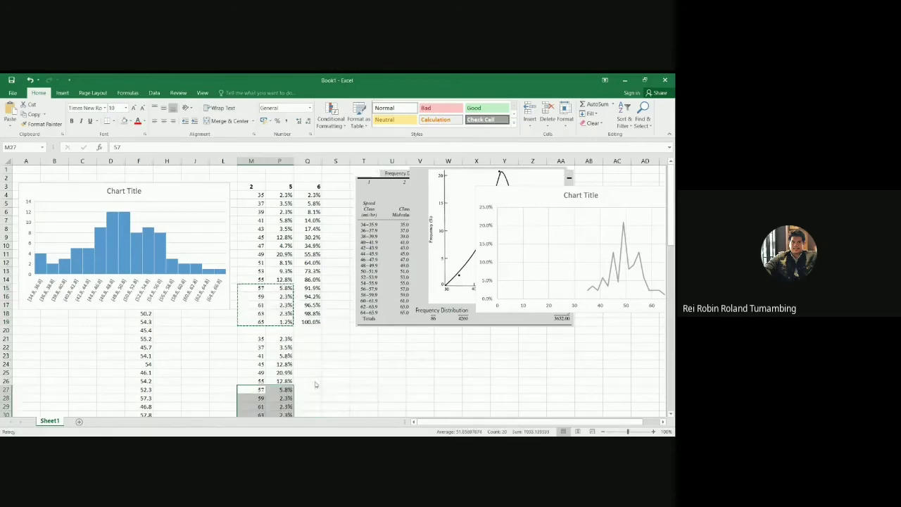
pyautogui.click(363, 372)
# Insert a scatter chart with smooth lines and markers from the reduced table M21:P31
pyautogui.scroll(-2, 369, 377)
pyautogui.click(258, 289)
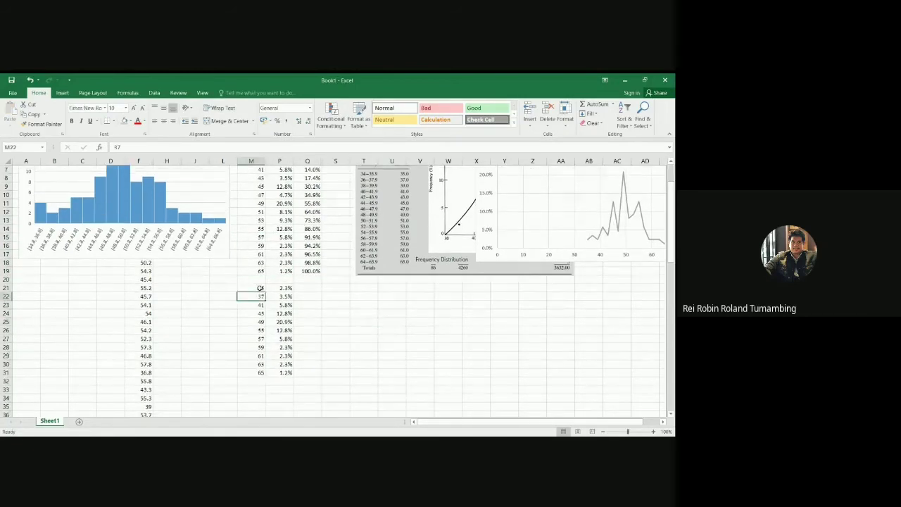
pyautogui.moveTo(260, 289); pyautogui.dragTo(285, 373)
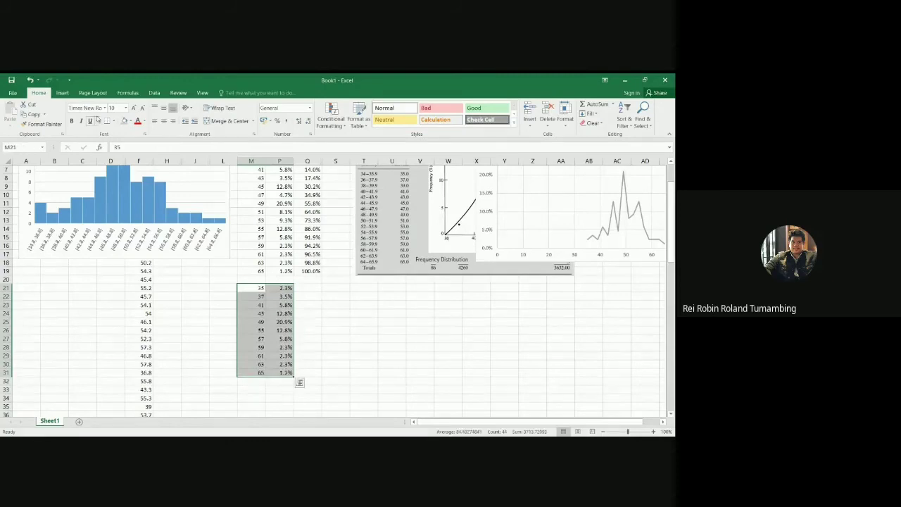
pyautogui.click(63, 93)
pyautogui.click(298, 121)
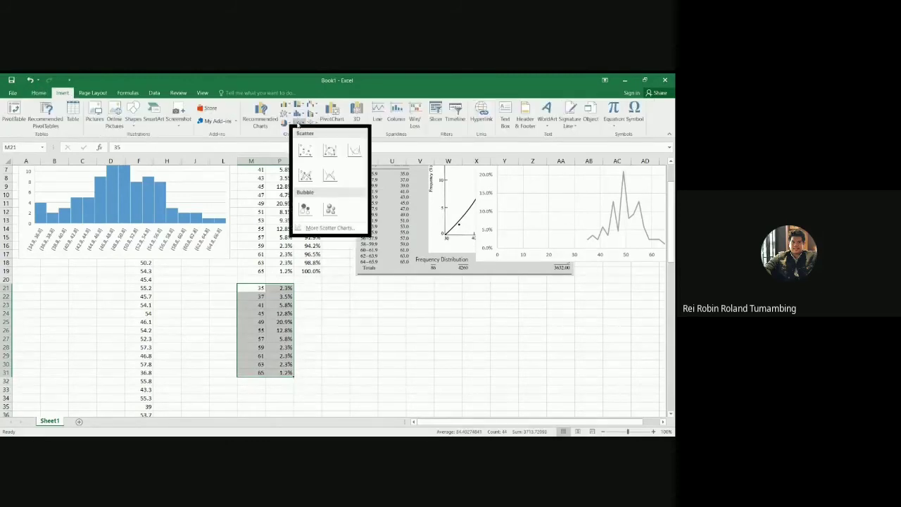
pyautogui.click(324, 159)
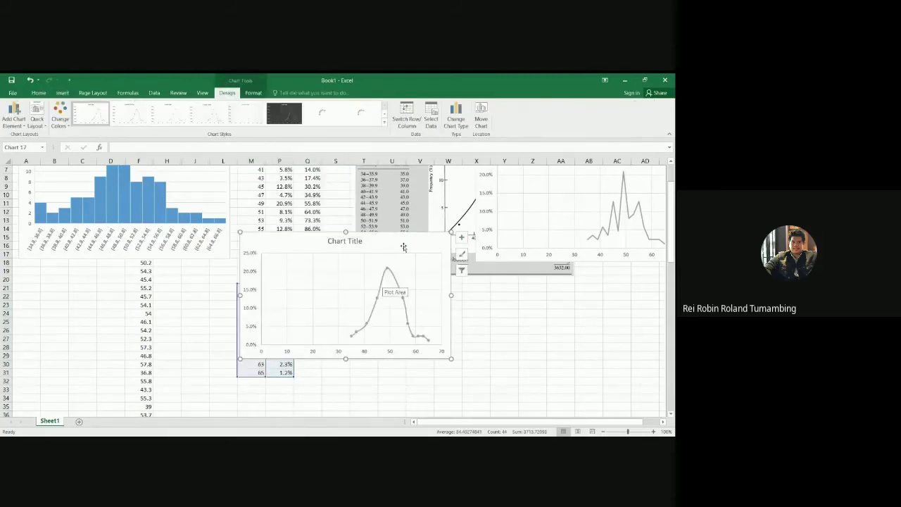
# Move the reference distribution picture lower and place the smooth curve chart partly over the reduced table, starting around column P
pyautogui.moveTo(403, 246); pyautogui.dragTo(383, 261)
pyautogui.moveTo(438, 216); pyautogui.dragTo(435, 271)
pyautogui.moveTo(363, 277); pyautogui.dragTo(421, 265)
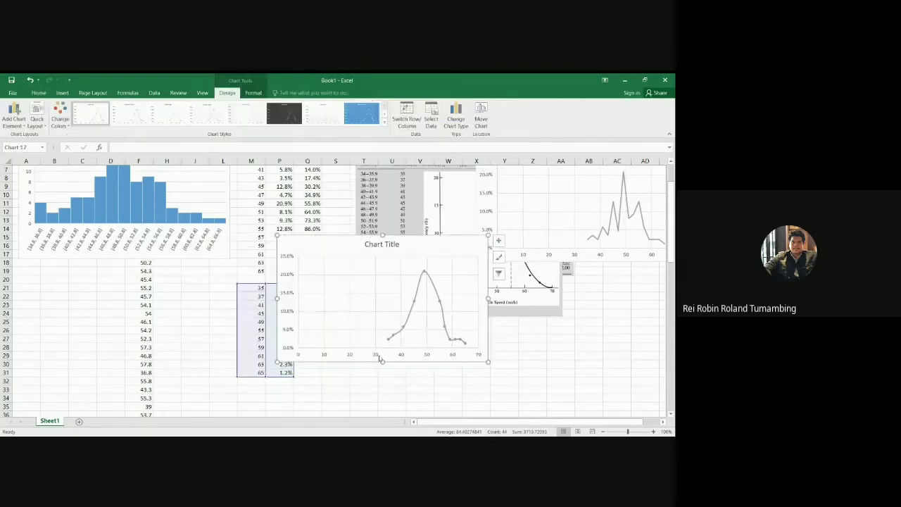
# Set the minimum bound of the smooth curve chart's horizontal axis to 35
pyautogui.rightClick(351, 359)
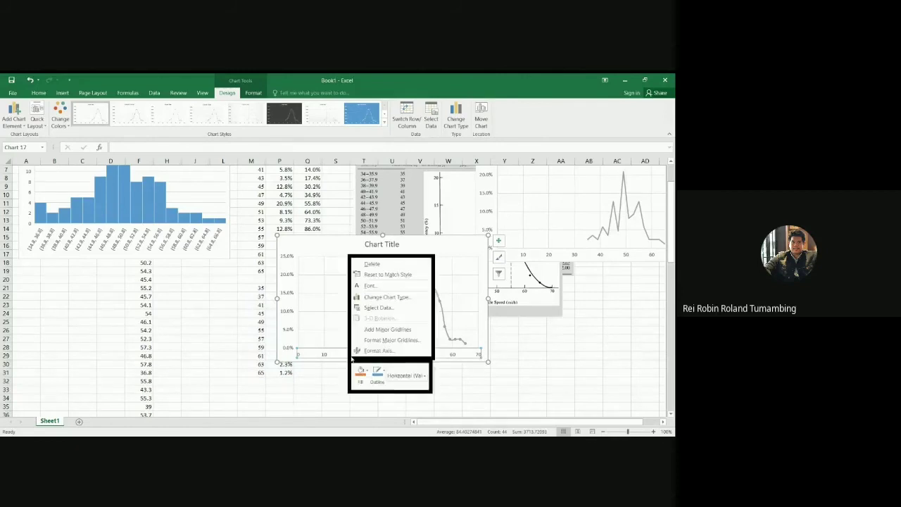
pyautogui.click(391, 352)
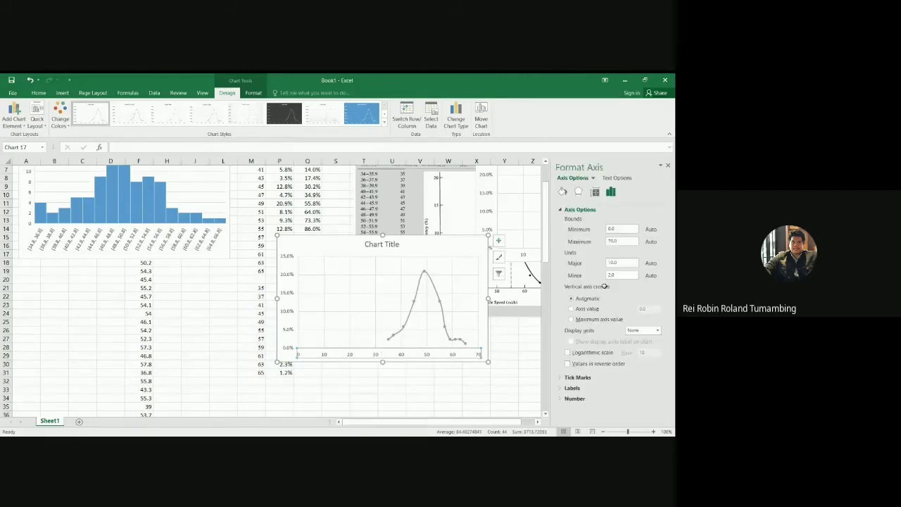
pyautogui.moveTo(619, 231); pyautogui.dragTo(570, 226)
pyautogui.write('35')
pyautogui.press('Return')
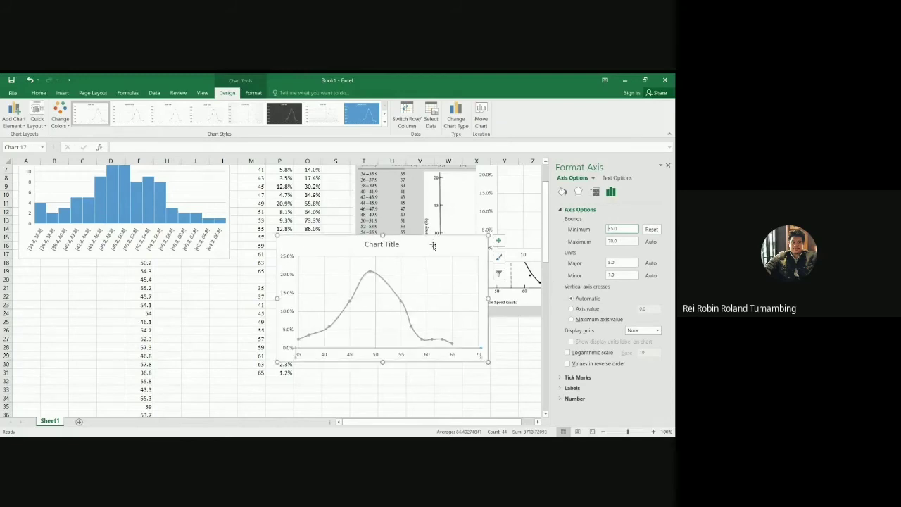
# Move the smooth curve chart directly below the histogram, over columns A to L, and close the formatting pane
pyautogui.moveTo(440, 247); pyautogui.dragTo(483, 253)
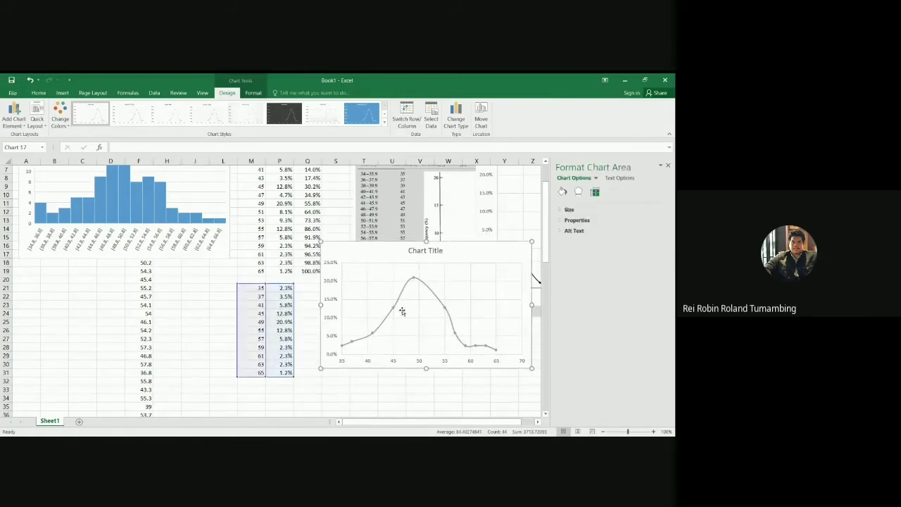
pyautogui.press('Escape')
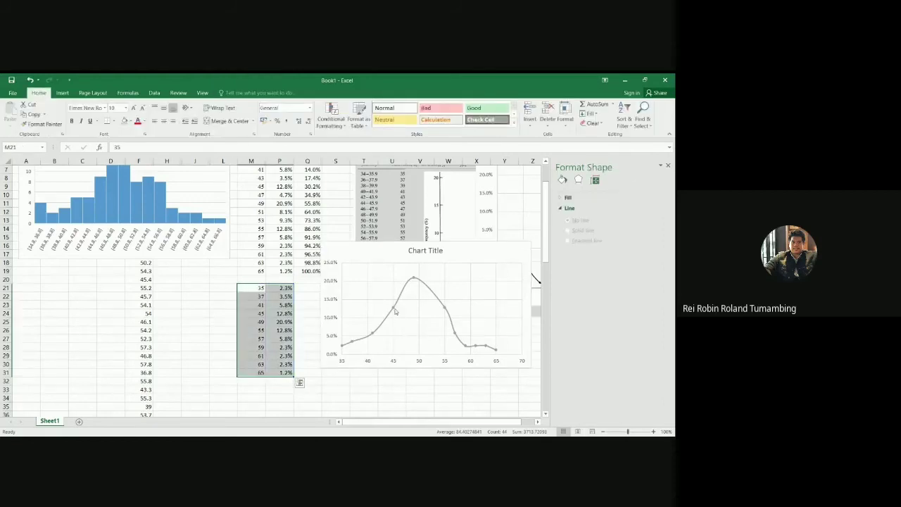
pyautogui.moveTo(447, 313)
pyautogui.moveTo(479, 258); pyautogui.dragTo(170, 285)
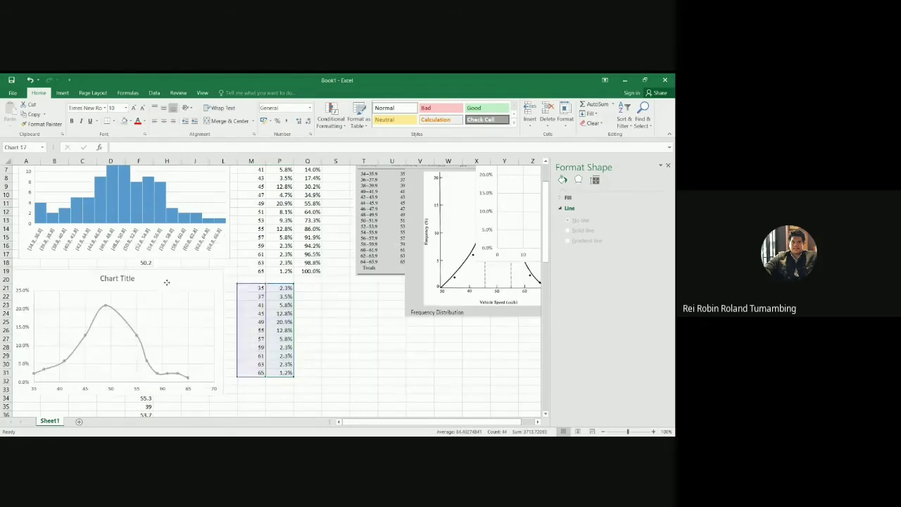
pyautogui.click(335, 305)
pyautogui.scroll(2, 337, 335)
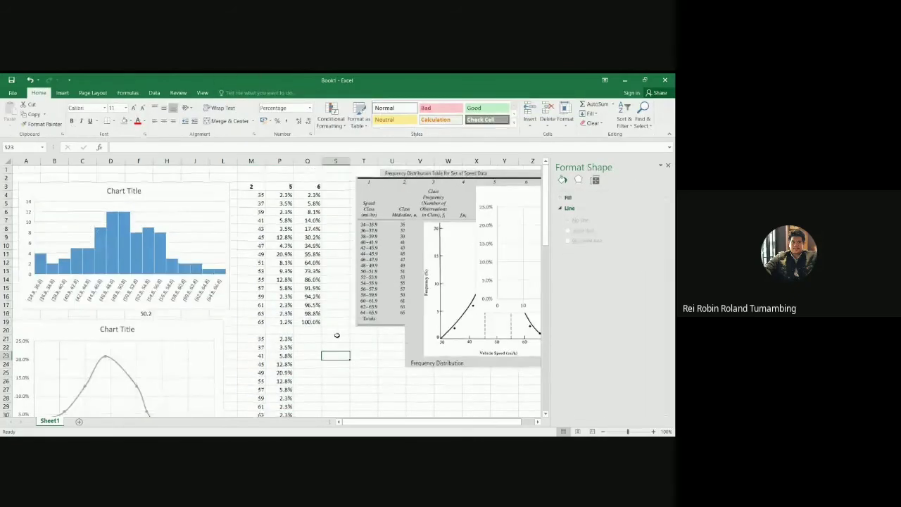
pyautogui.click(668, 165)
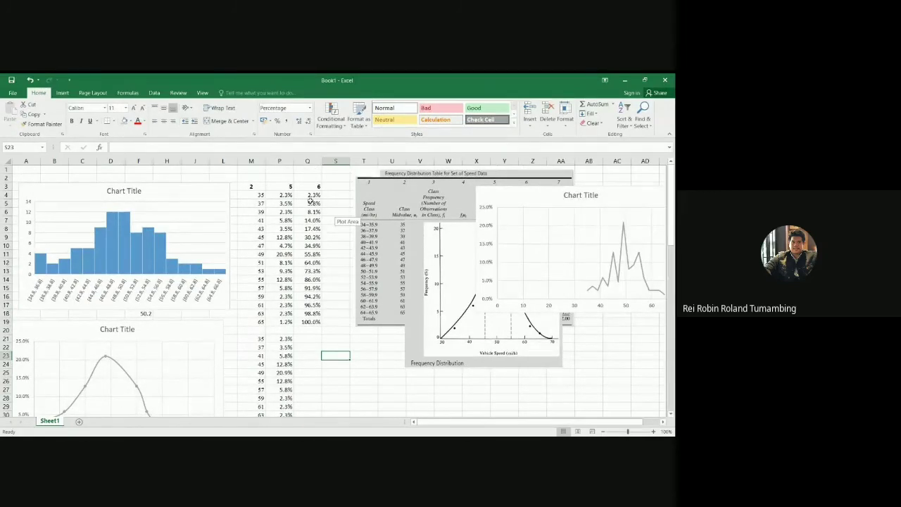
pyautogui.click(280, 161)
pyautogui.rightClick(280, 161)
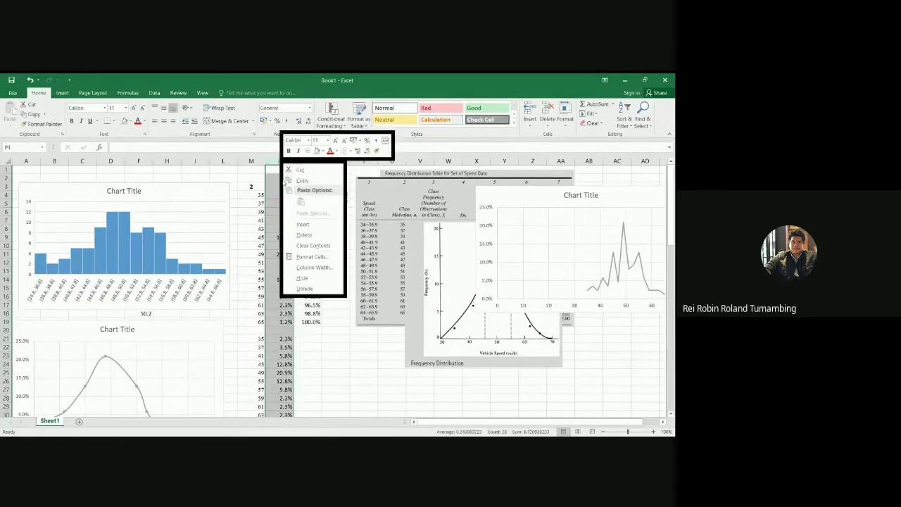
pyautogui.click(324, 283)
pyautogui.click(307, 314)
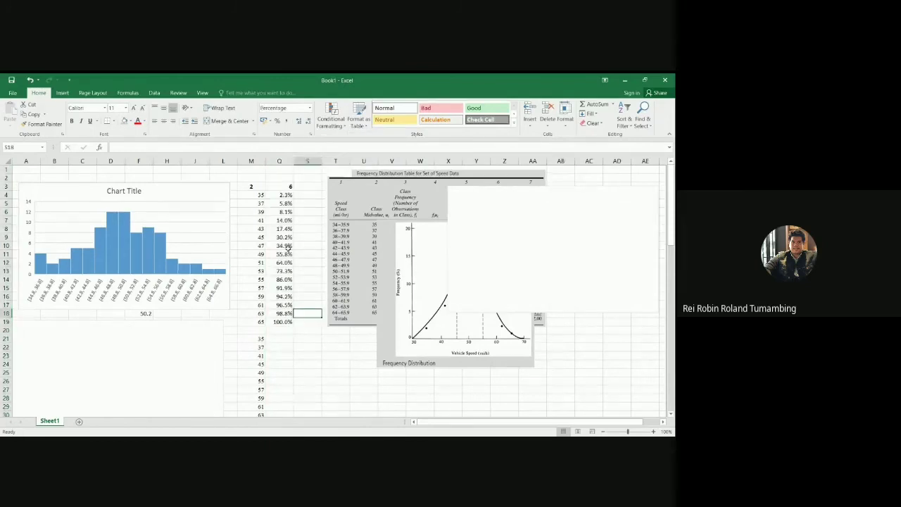
pyautogui.hotkey('ctrl', 'z')
pyautogui.moveTo(259, 196); pyautogui.dragTo(260, 288)
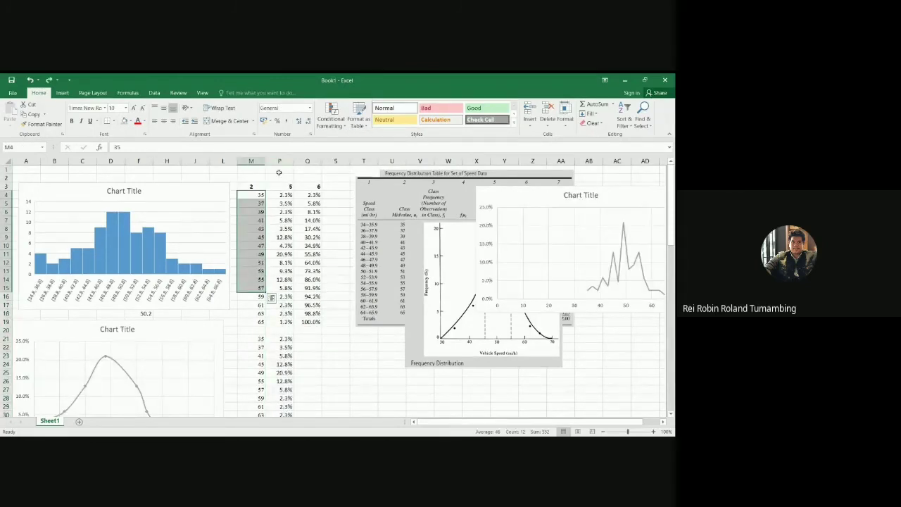
# Hide column P with the class percentages and delete the blank chart covering the reference distribution picture
pyautogui.click(279, 161)
pyautogui.rightClick(280, 161)
pyautogui.click(313, 272)
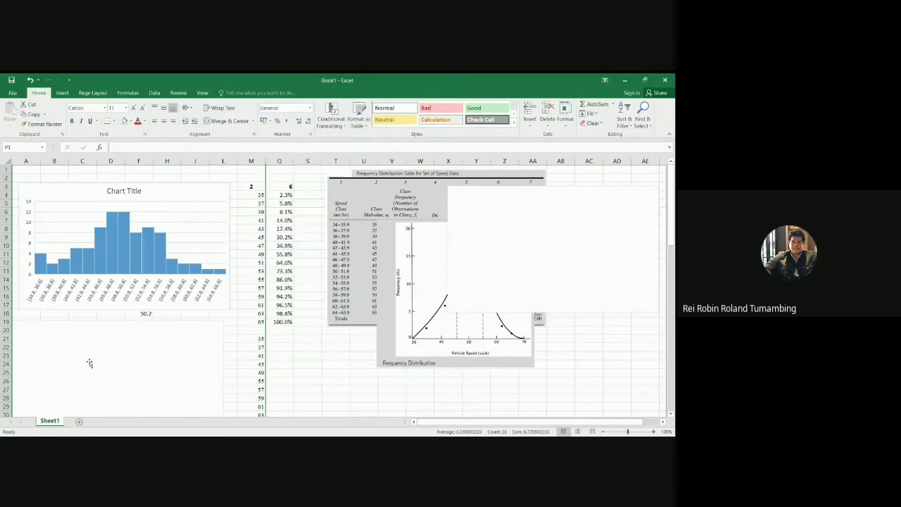
pyautogui.click(561, 283)
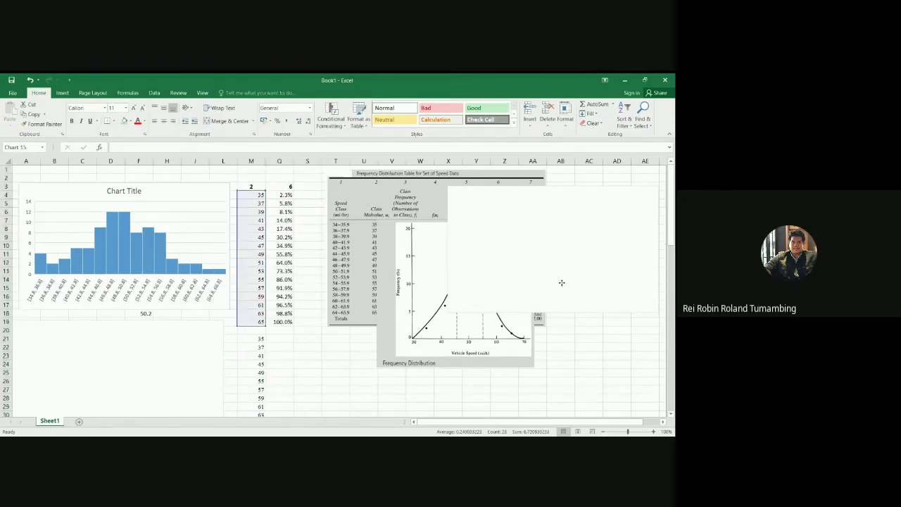
pyautogui.press('Delete')
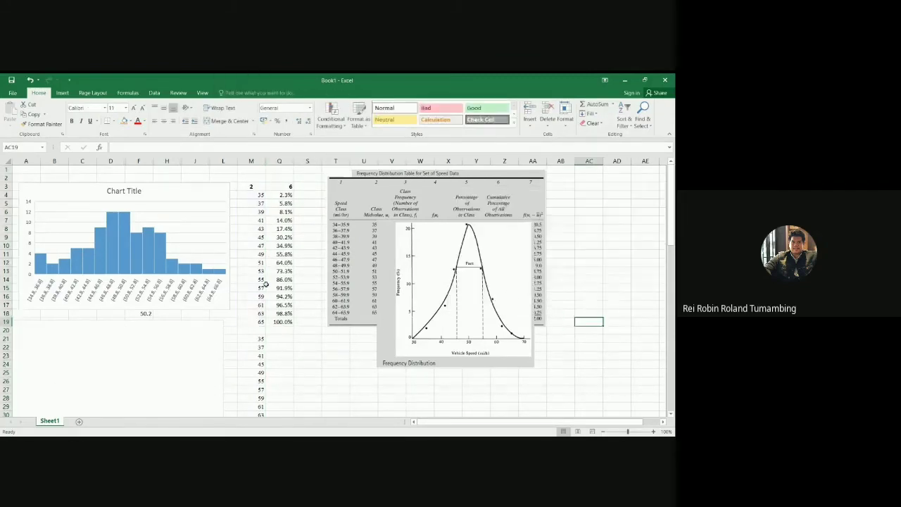
# Insert a scatter chart with straight lines from the midvalues and cumulative percentages in M4:Q19, and place it over the reference table picture
pyautogui.moveTo(250, 191); pyautogui.dragTo(285, 323)
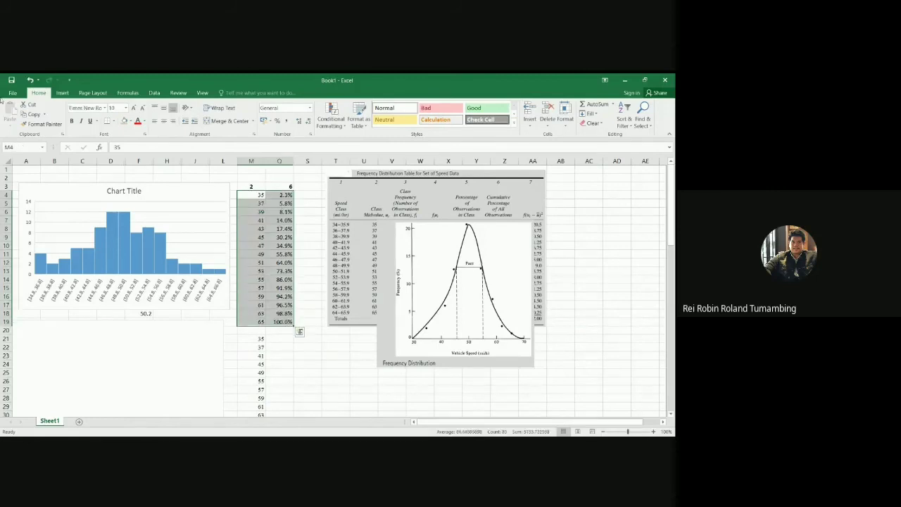
pyautogui.click(61, 93)
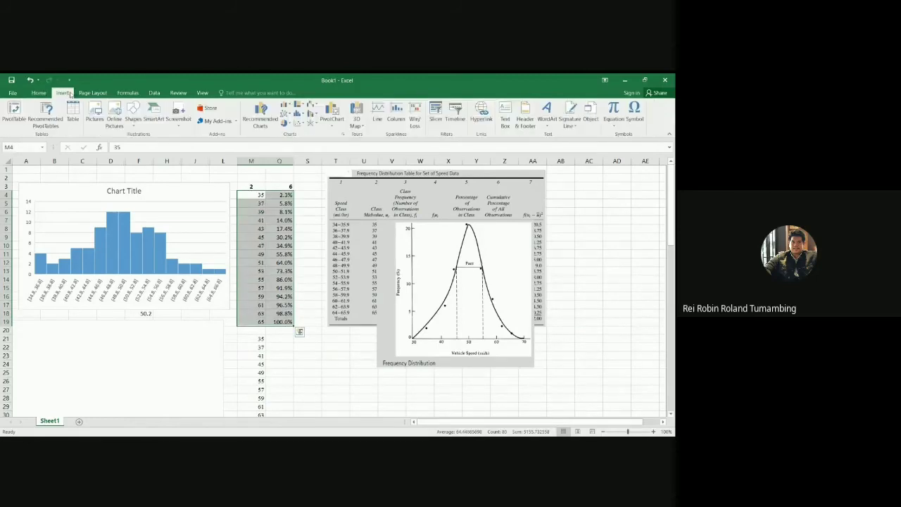
pyautogui.click(300, 123)
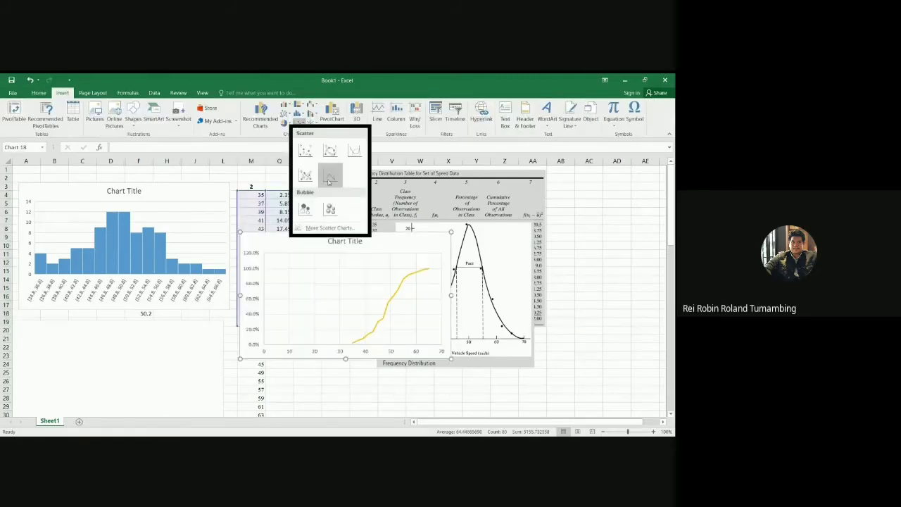
pyautogui.click(328, 182)
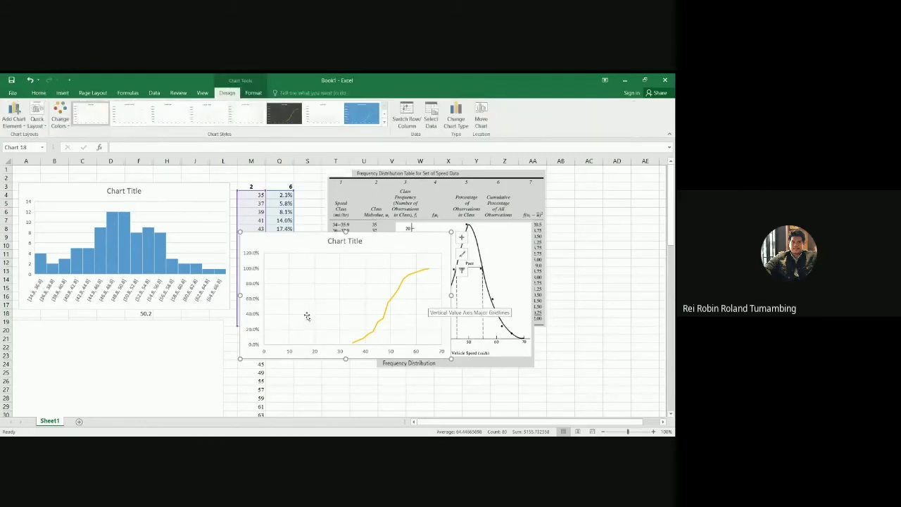
pyautogui.moveTo(398, 241); pyautogui.dragTo(500, 212)
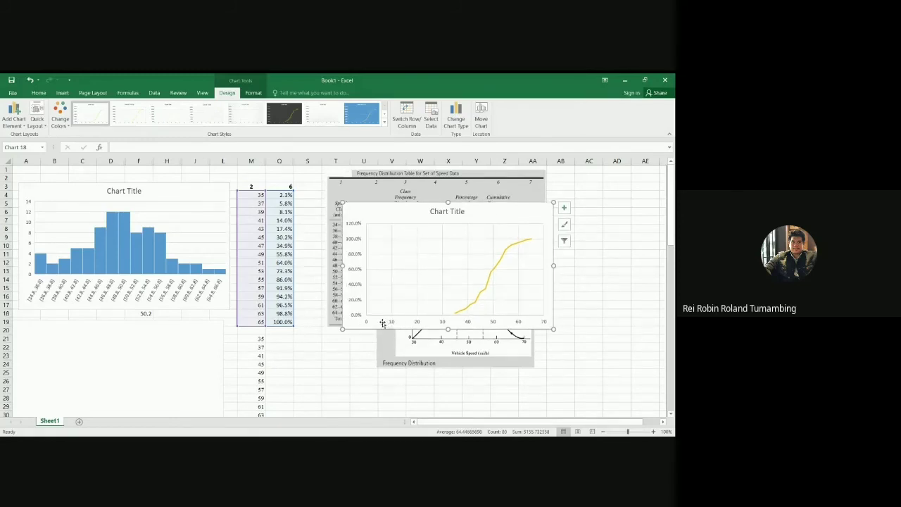
pyautogui.moveTo(360, 267); pyautogui.dragTo(356, 264)
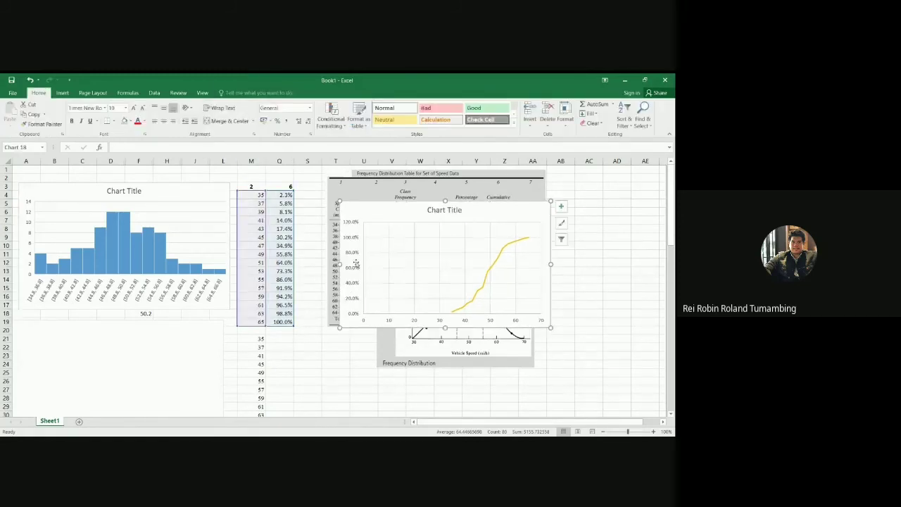
pyautogui.press('Escape')
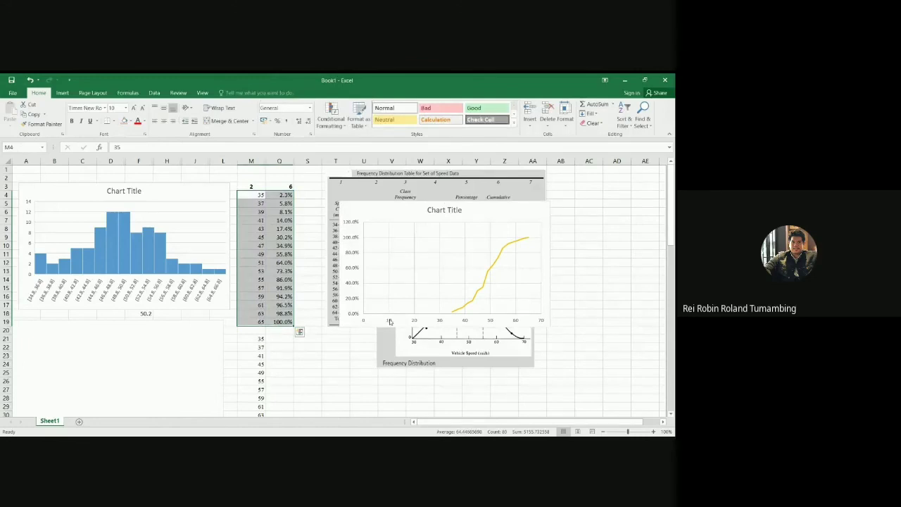
# Set the minimum bound of the cumulative percentage chart's horizontal axis to 35
pyautogui.rightClick(390, 322)
pyautogui.click(422, 411)
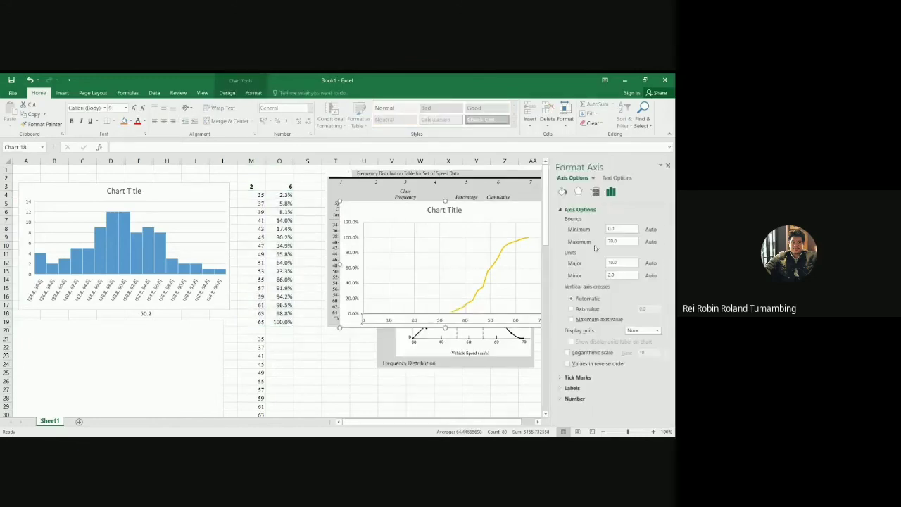
pyautogui.moveTo(621, 229); pyautogui.dragTo(576, 229)
pyautogui.write('30')
pyautogui.press('Return')
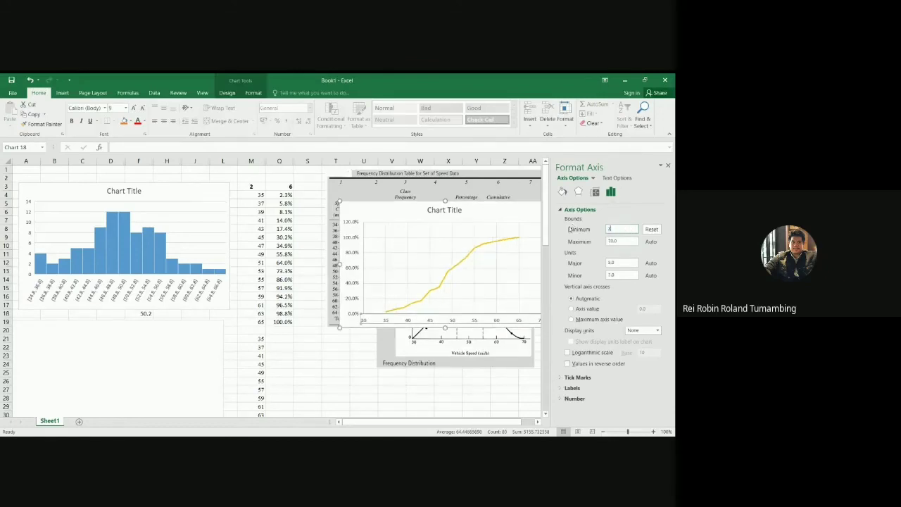
pyautogui.write('35')
pyautogui.press('Return')
# Set the cumulative chart's vertical axis maximum to 1 and its major unit to 0.05
pyautogui.click(350, 285)
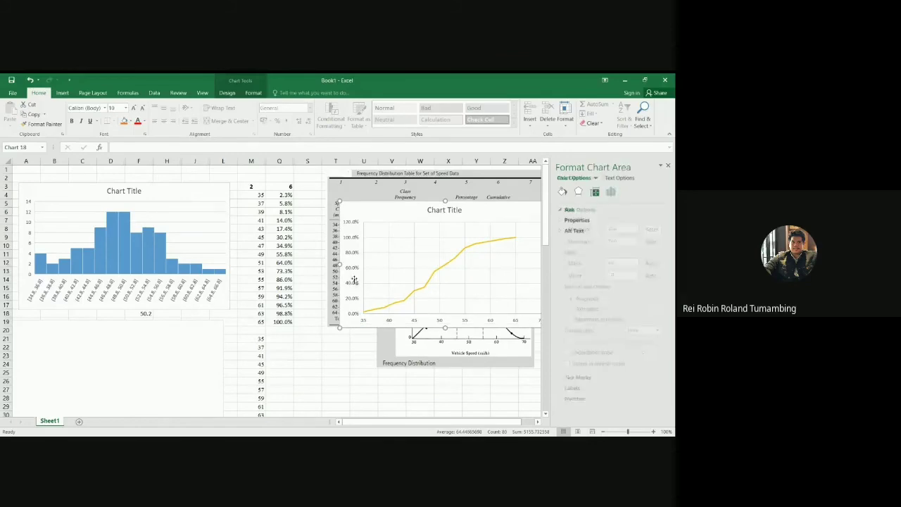
pyautogui.rightClick(350, 285)
pyautogui.click(378, 373)
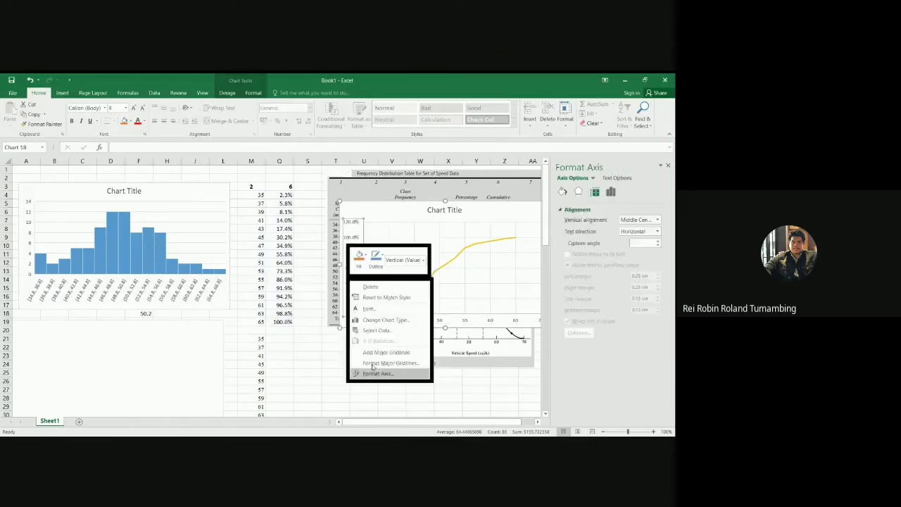
pyautogui.click(619, 242)
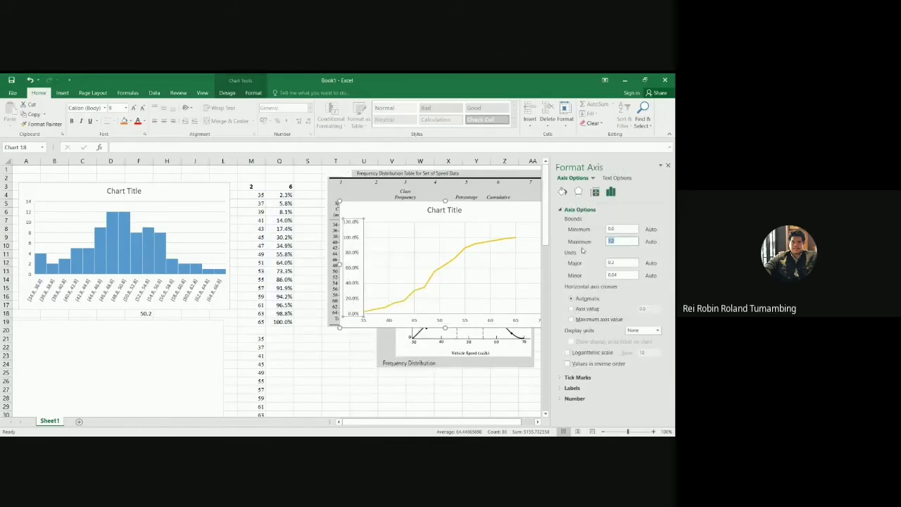
pyautogui.write('1')
pyautogui.press('Return')
pyautogui.click(621, 262)
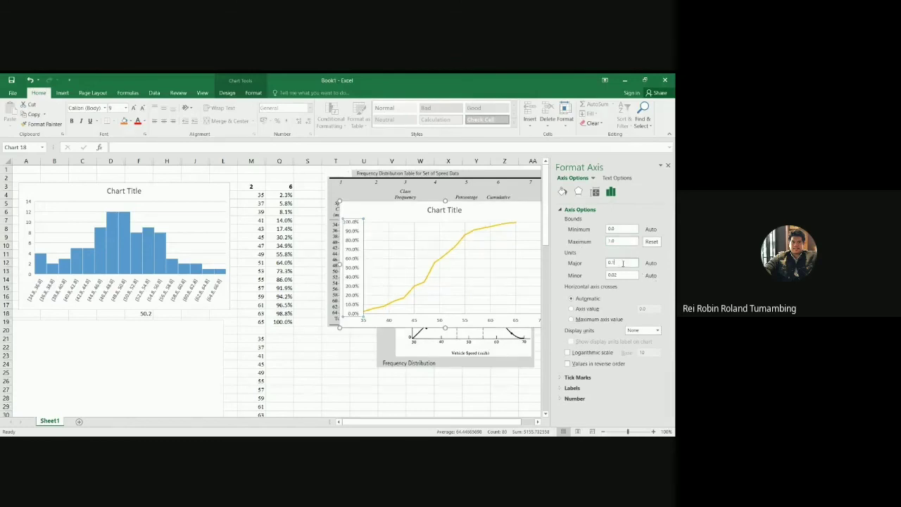
pyautogui.write('05')
pyautogui.press('Return')
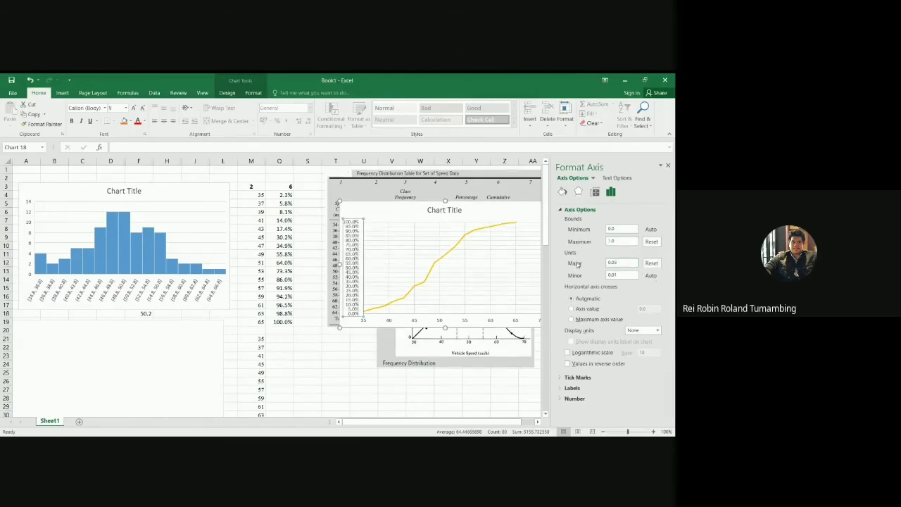
# Move the reference distribution picture to columns Y to AD and place the cumulative chart beside it, over columns Q to Y
pyautogui.click(405, 213)
pyautogui.moveTo(405, 212); pyautogui.dragTo(343, 214)
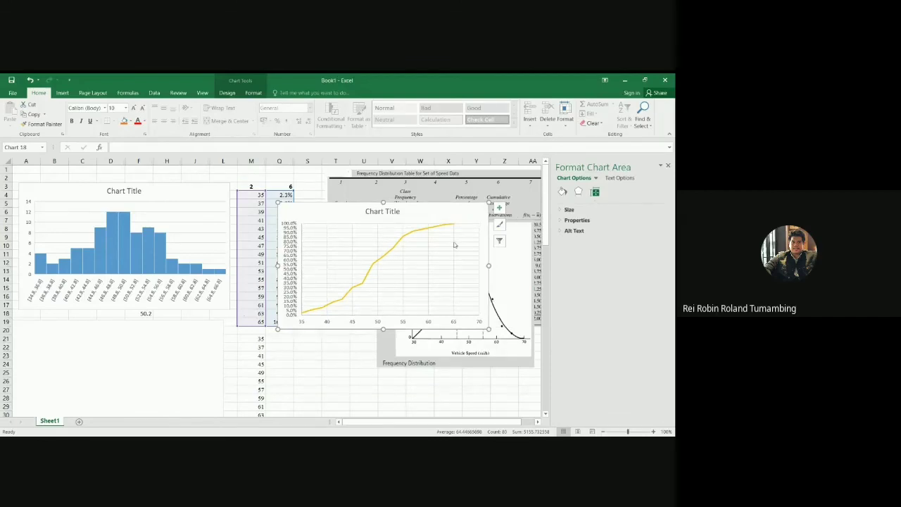
pyautogui.moveTo(462, 210); pyautogui.dragTo(388, 218)
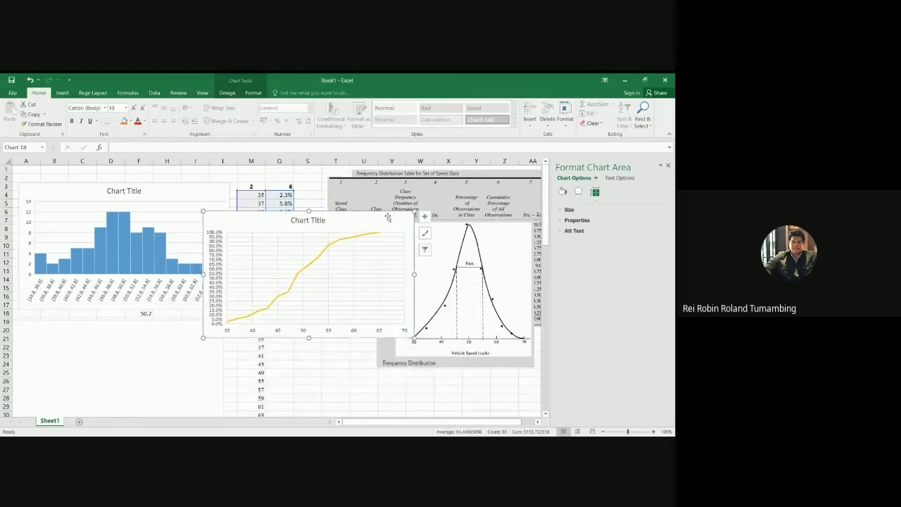
pyautogui.click(669, 166)
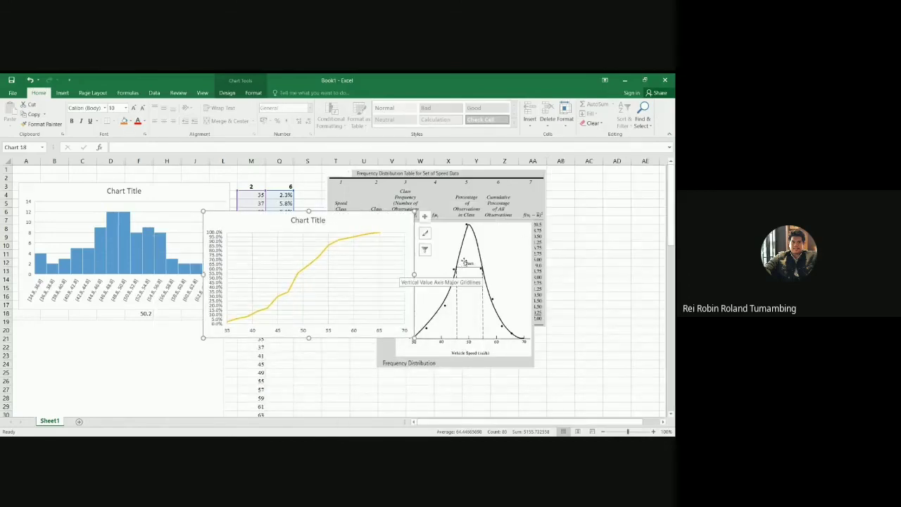
pyautogui.moveTo(496, 241); pyautogui.dragTo(586, 235)
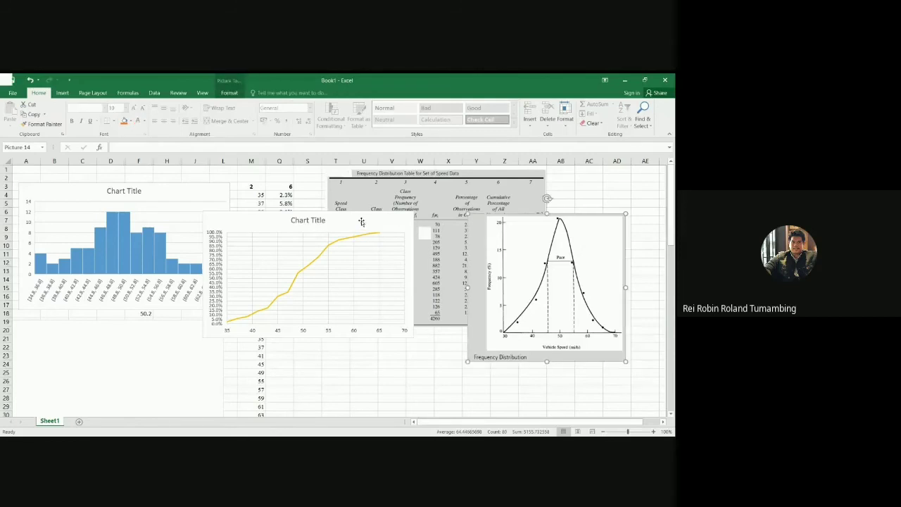
pyautogui.moveTo(362, 221); pyautogui.dragTo(434, 247)
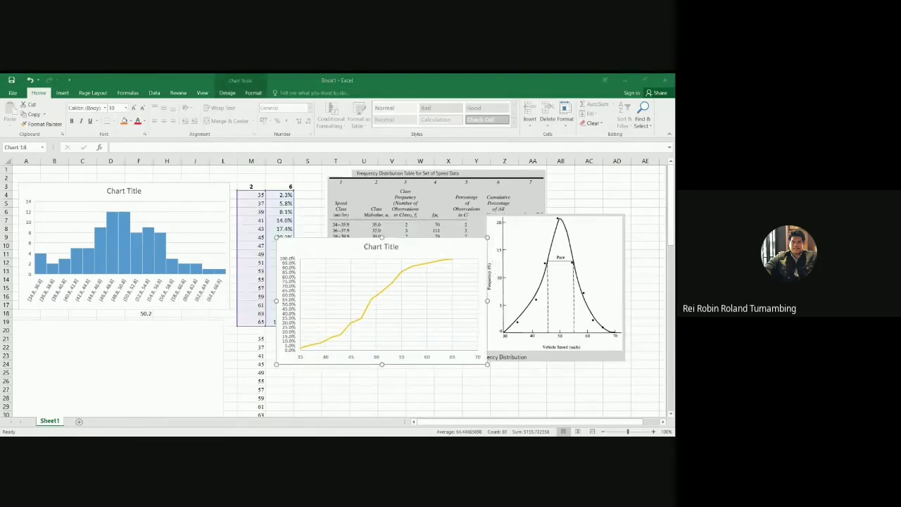